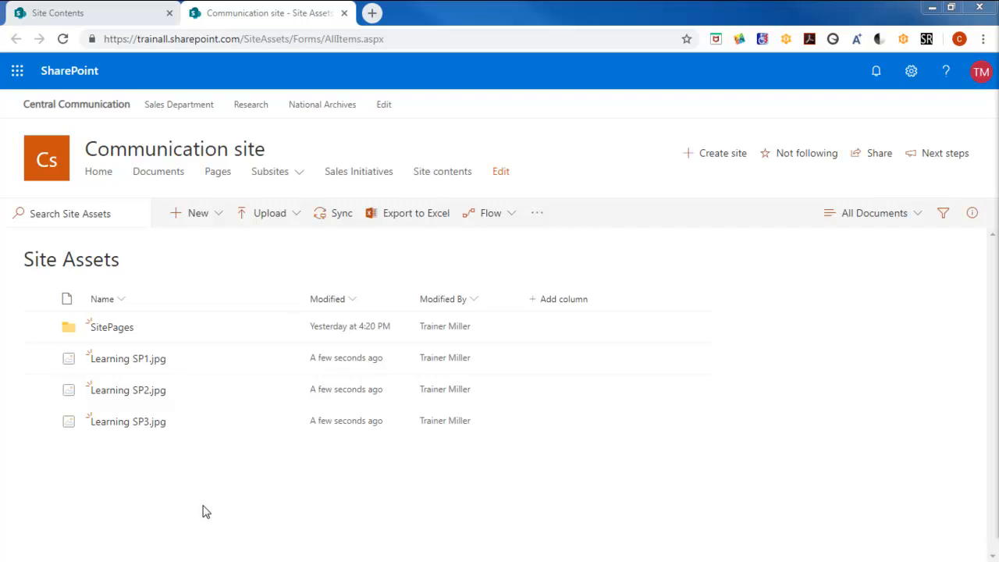
# Open the Sales Department site and add a new page to it
pyautogui.click(181, 105)
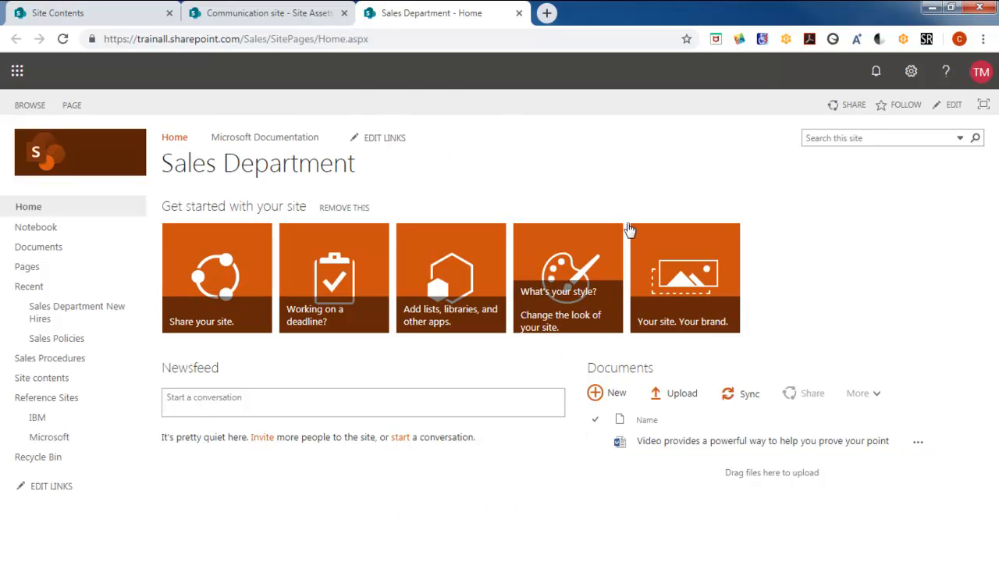
pyautogui.click(911, 73)
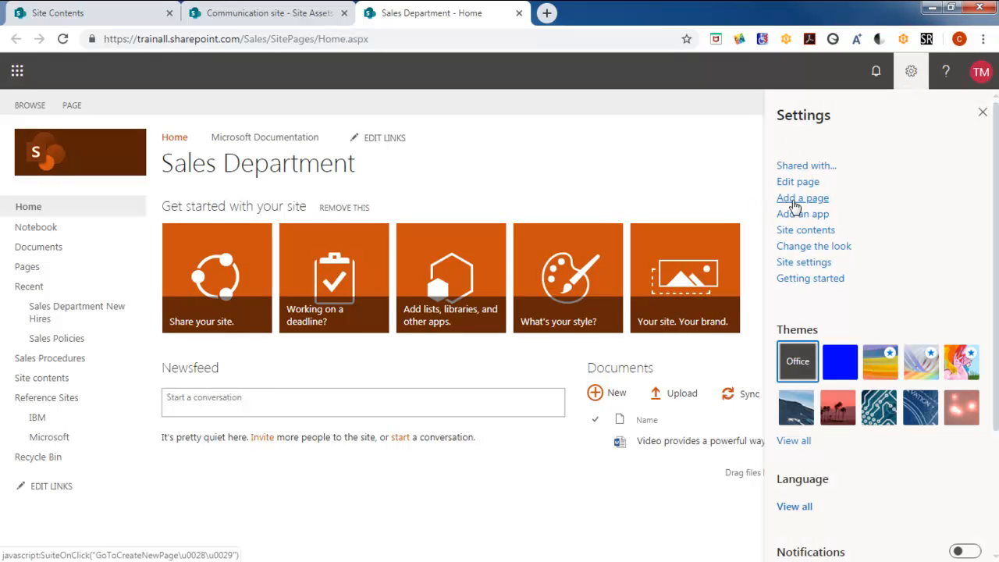
pyautogui.click(796, 200)
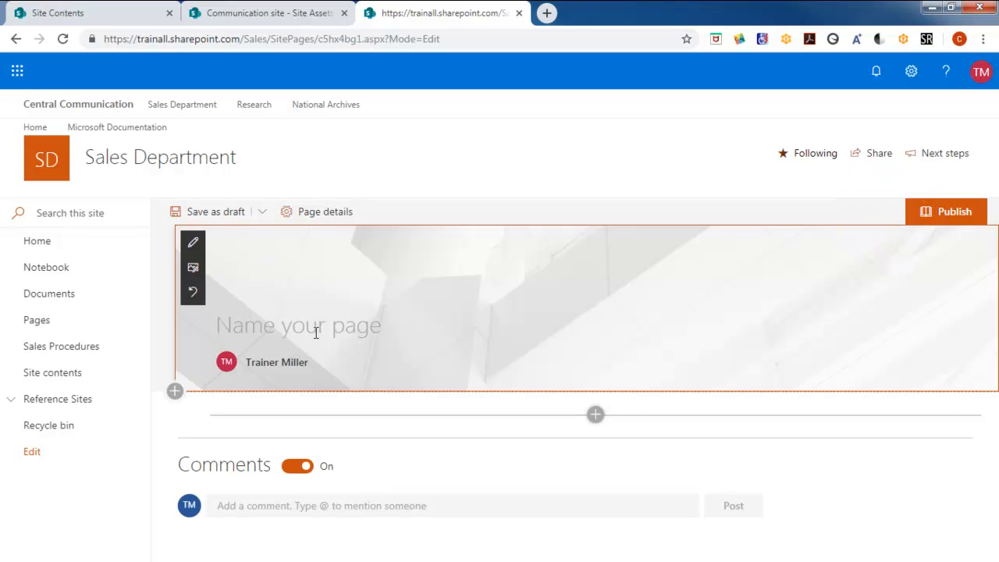
# Name the new page "Demo New Page From Classic Site"
pyautogui.write('Demo ')
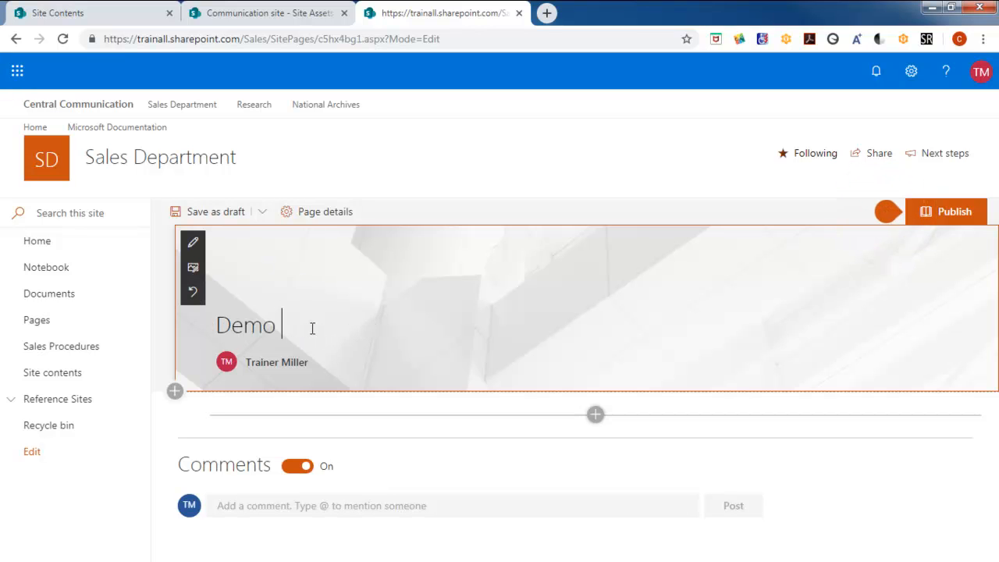
pyautogui.write('New Page F')
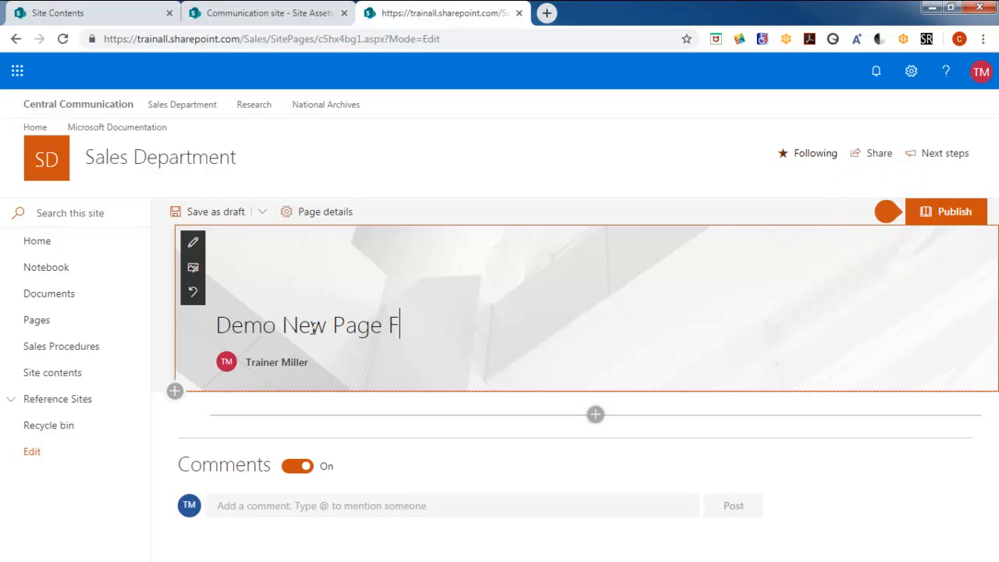
pyautogui.write('rom Classic')
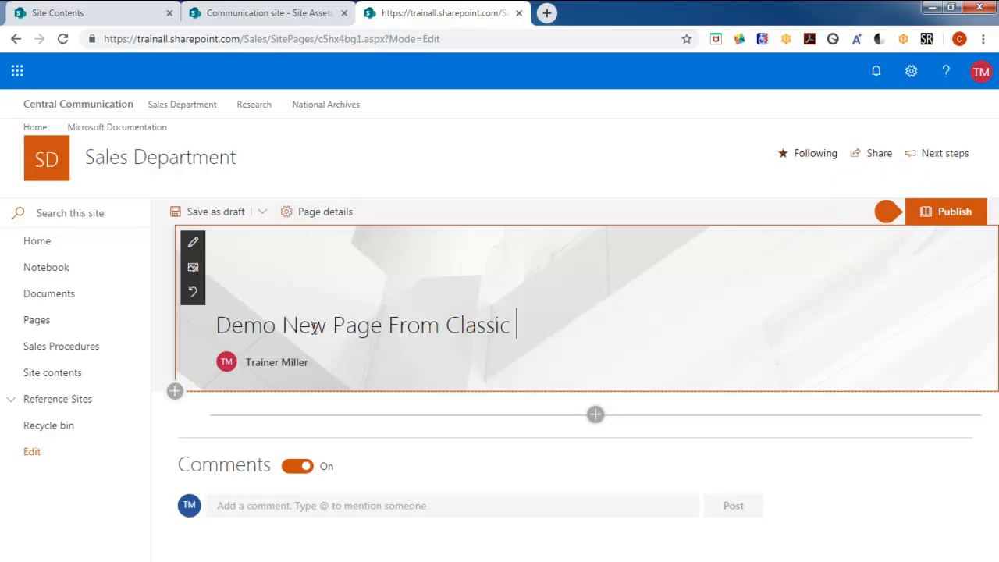
pyautogui.write(' P')
pyautogui.write('Site')
# Upload Learning SP2.jpg from the Pictures library as the title banner image and move its focal point up toward the top of the green ring
pyautogui.click(194, 270)
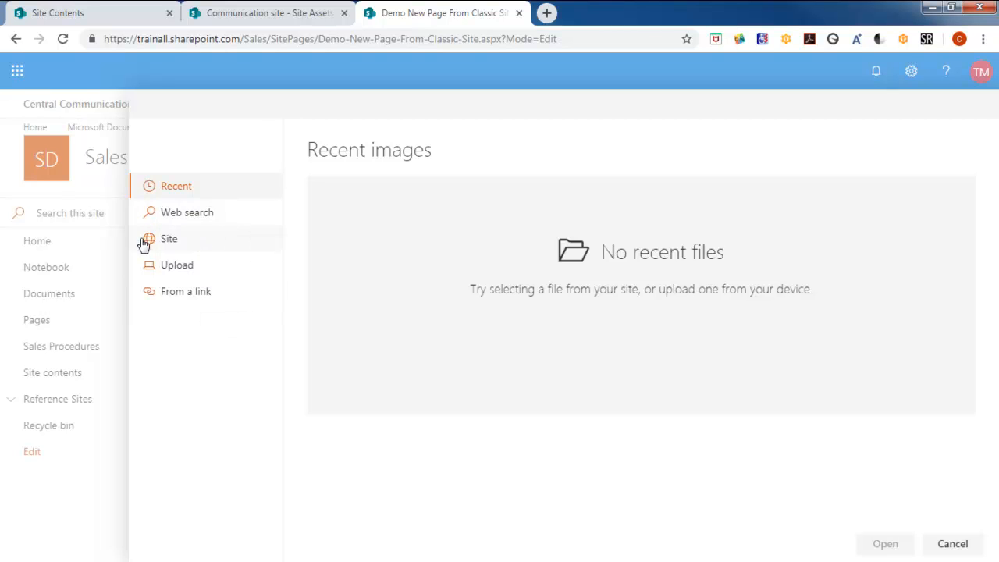
pyautogui.click(180, 270)
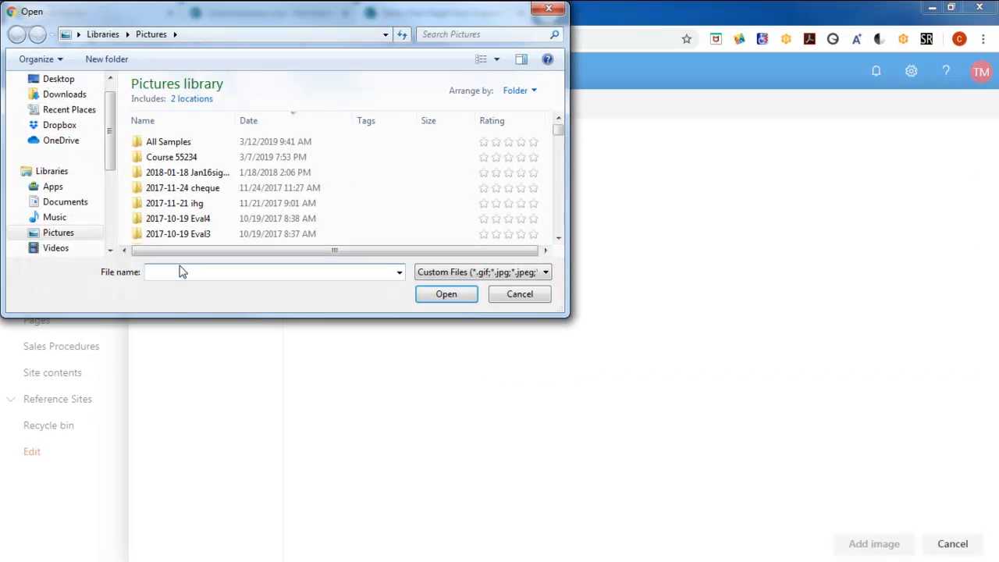
pyautogui.moveTo(559, 131); pyautogui.dragTo(551, 156)
pyautogui.click(195, 140)
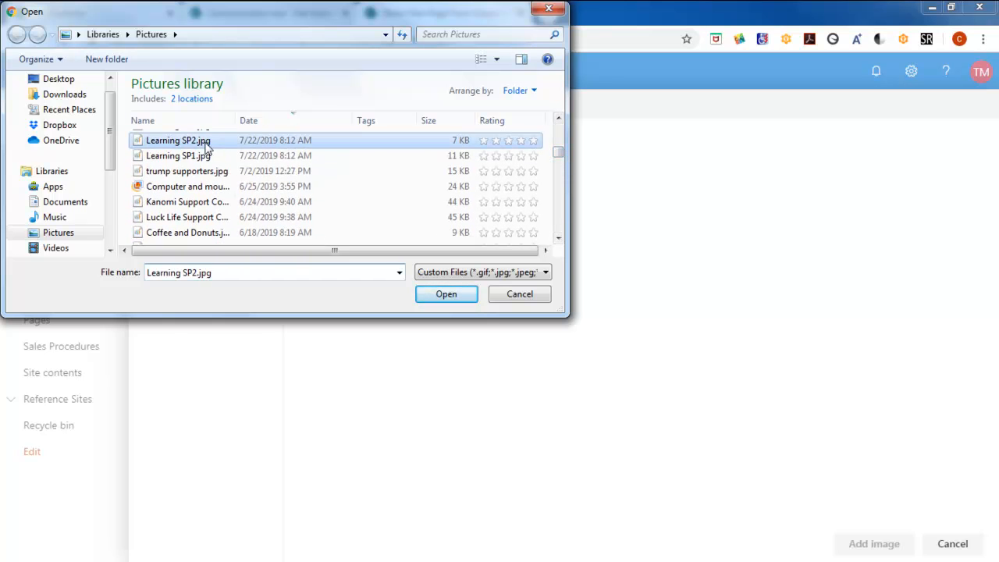
pyautogui.click(446, 294)
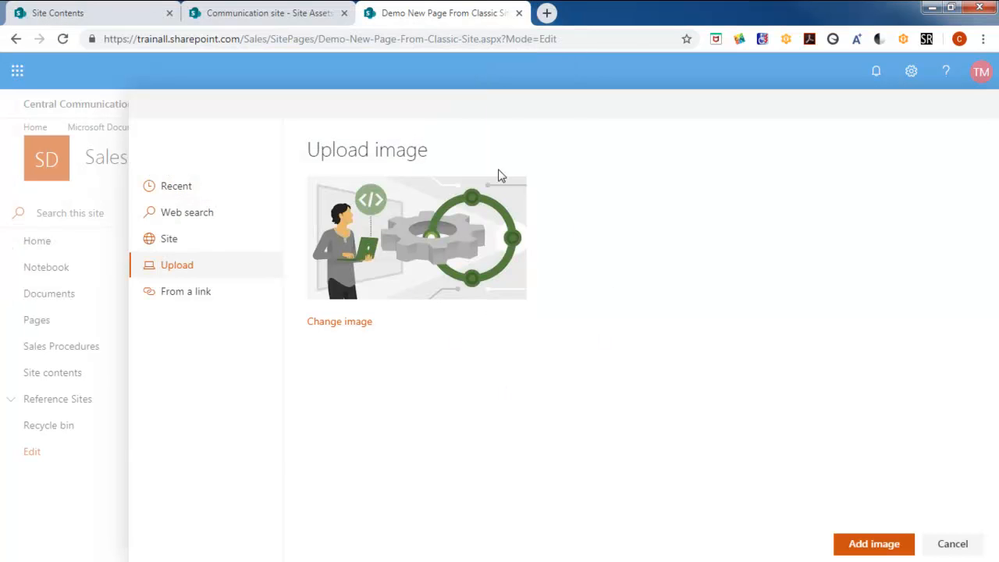
pyautogui.click(892, 544)
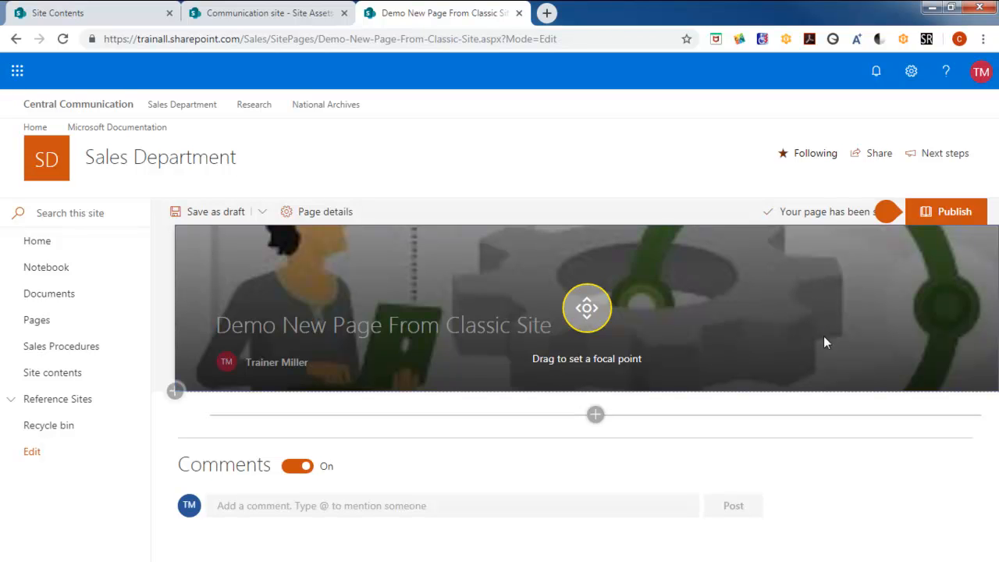
pyautogui.moveTo(587, 309); pyautogui.dragTo(647, 259)
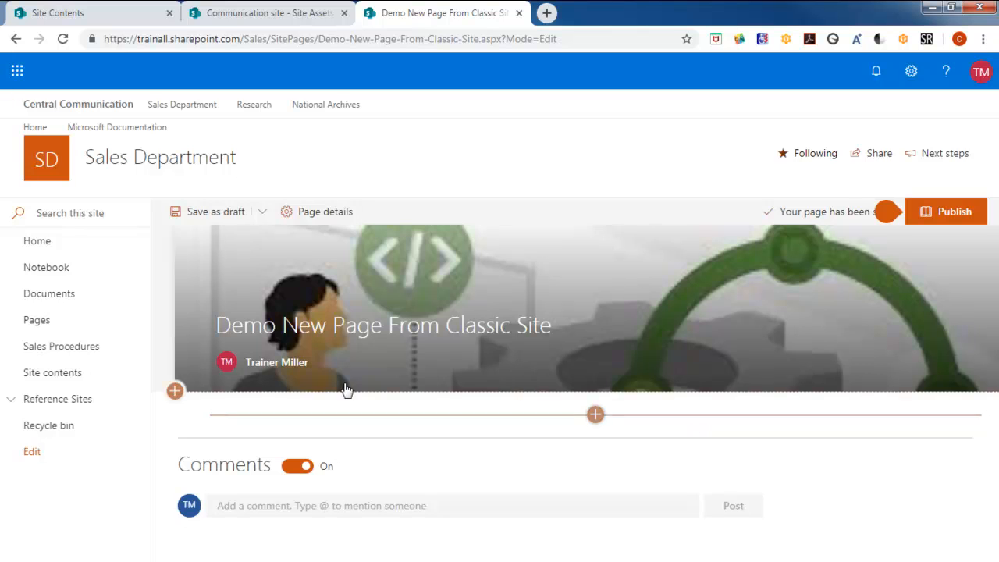
# Add a Group calendar web part to the section below the title banner
pyautogui.click(596, 415)
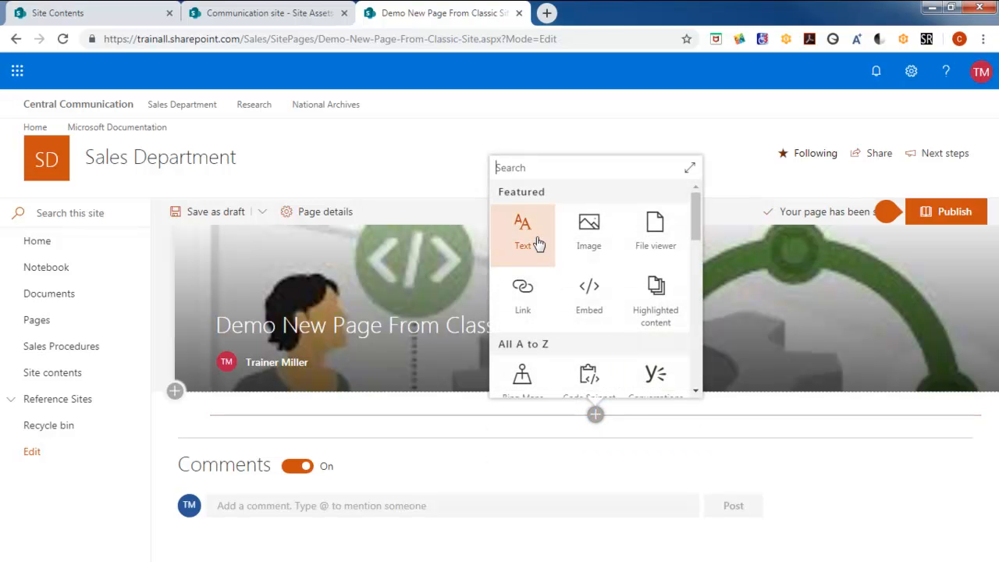
pyautogui.scroll(-1, 697, 238)
pyautogui.moveTo(697, 238); pyautogui.dragTo(695, 278)
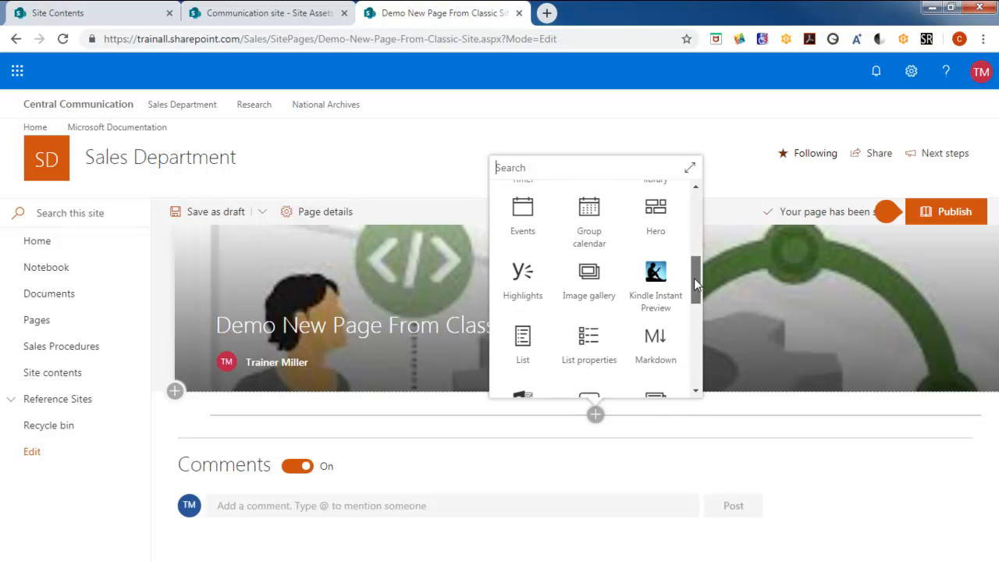
pyautogui.click(598, 241)
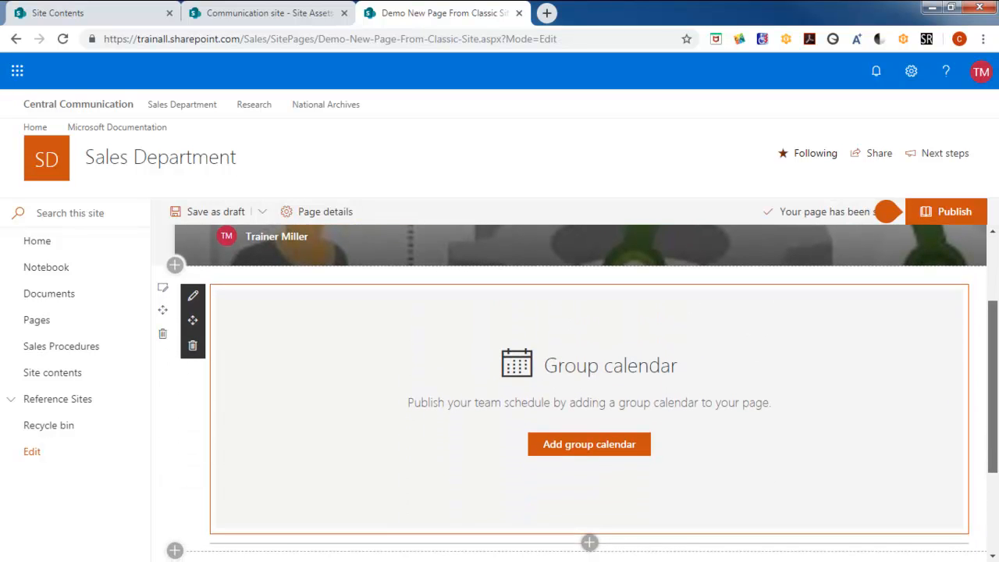
# Set the group calendar to display the Infontario group with 5 events per page
pyautogui.click(582, 451)
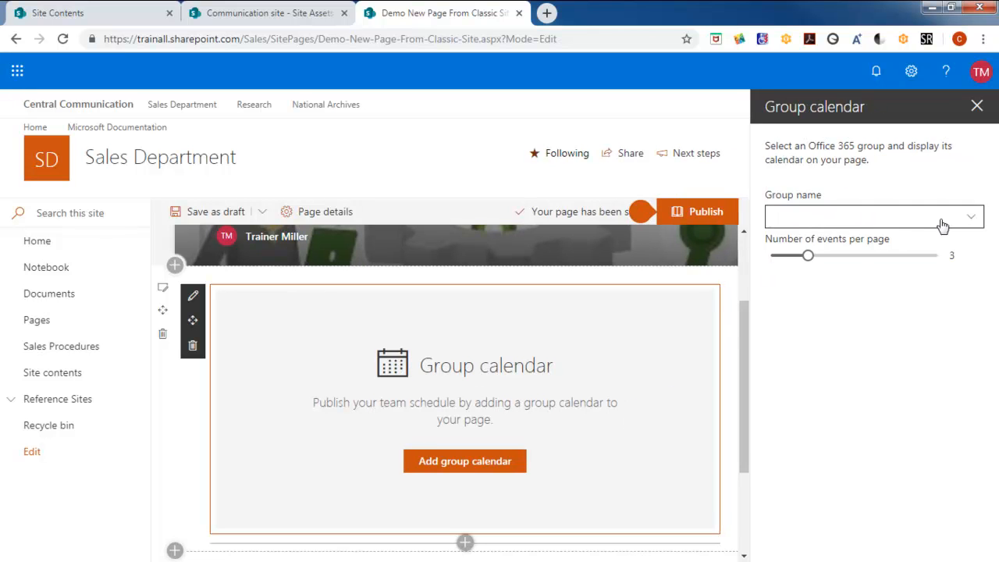
pyautogui.click(968, 221)
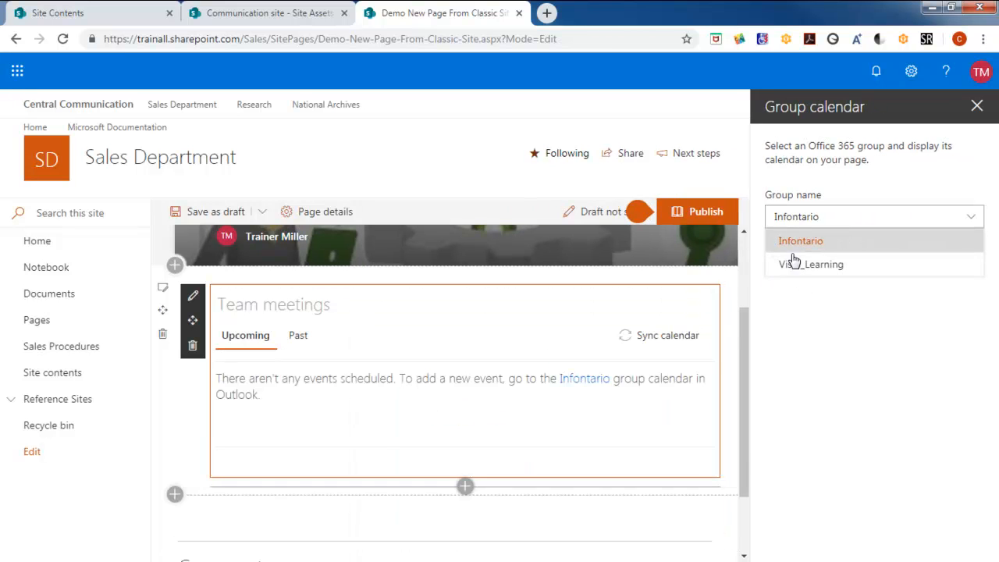
pyautogui.click(830, 224)
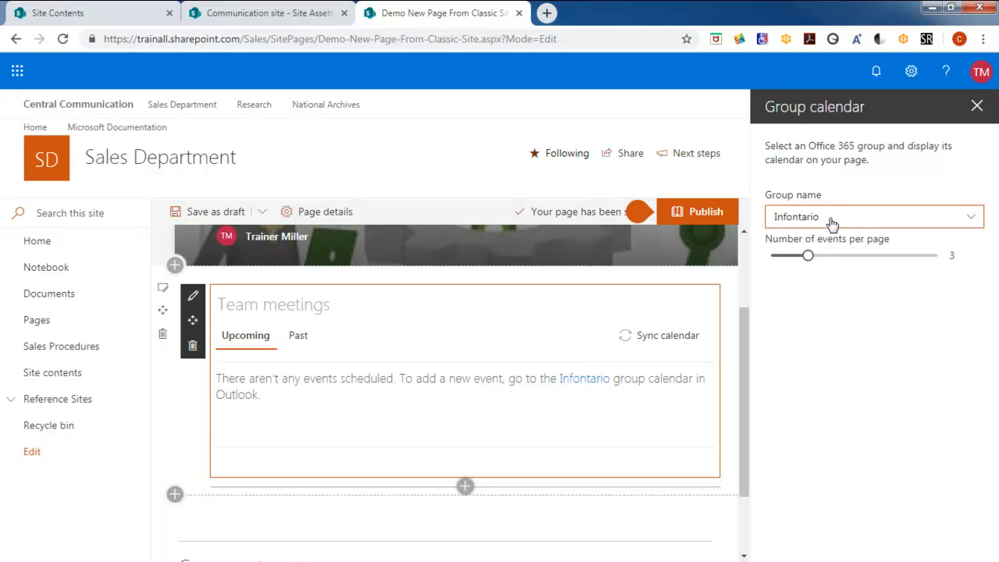
pyautogui.moveTo(809, 257); pyautogui.dragTo(845, 257)
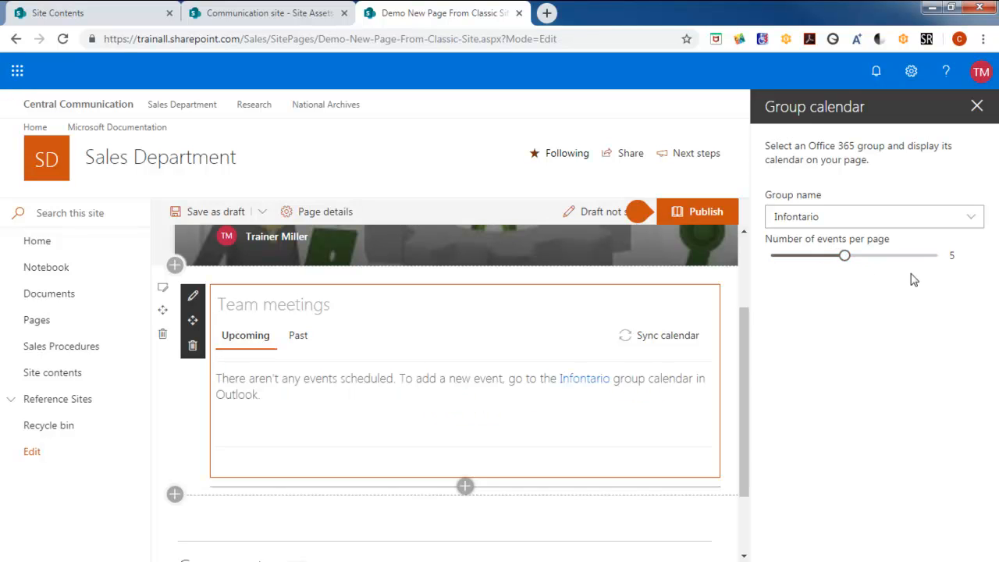
pyautogui.click(977, 109)
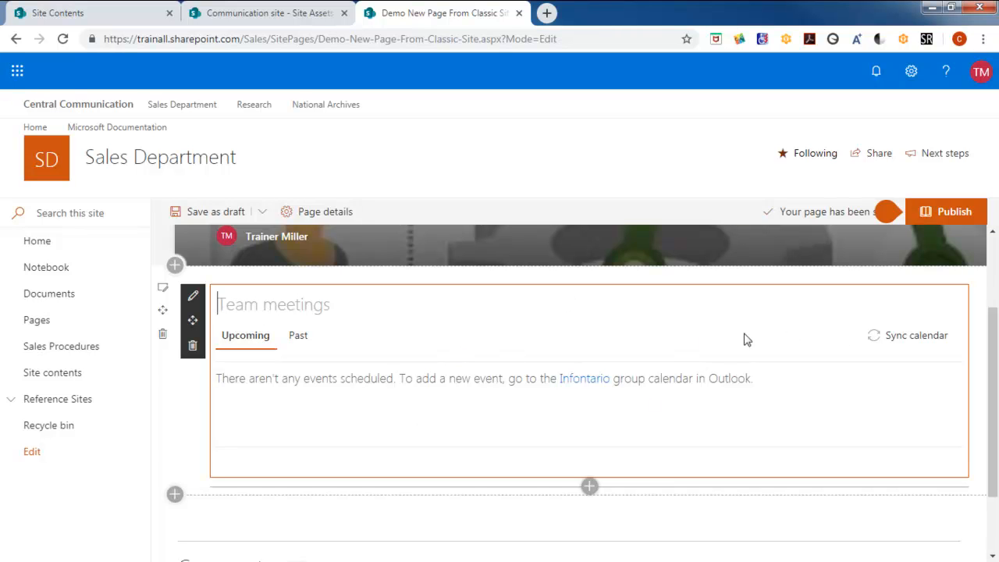
pyautogui.click(195, 303)
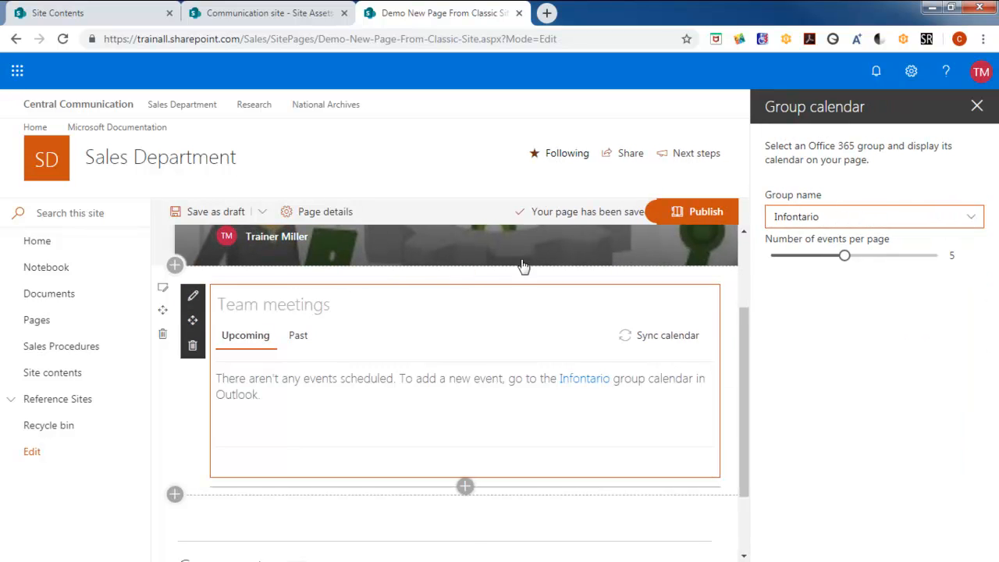
pyautogui.click(977, 109)
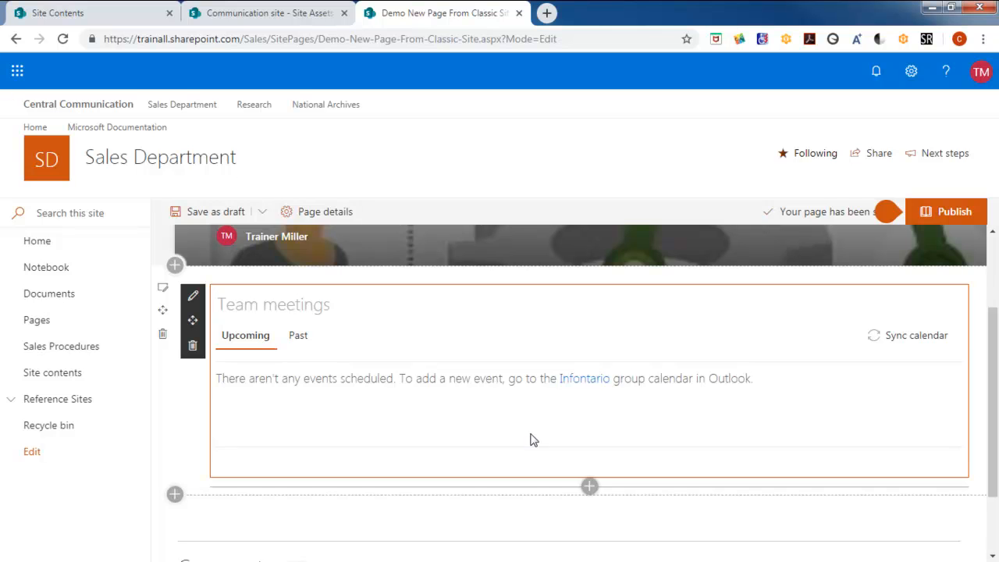
# Change the calendar's section to two columns and add a text web part reading "Welcome to the SharePoint Learning Site!" in the empty column
pyautogui.click(163, 294)
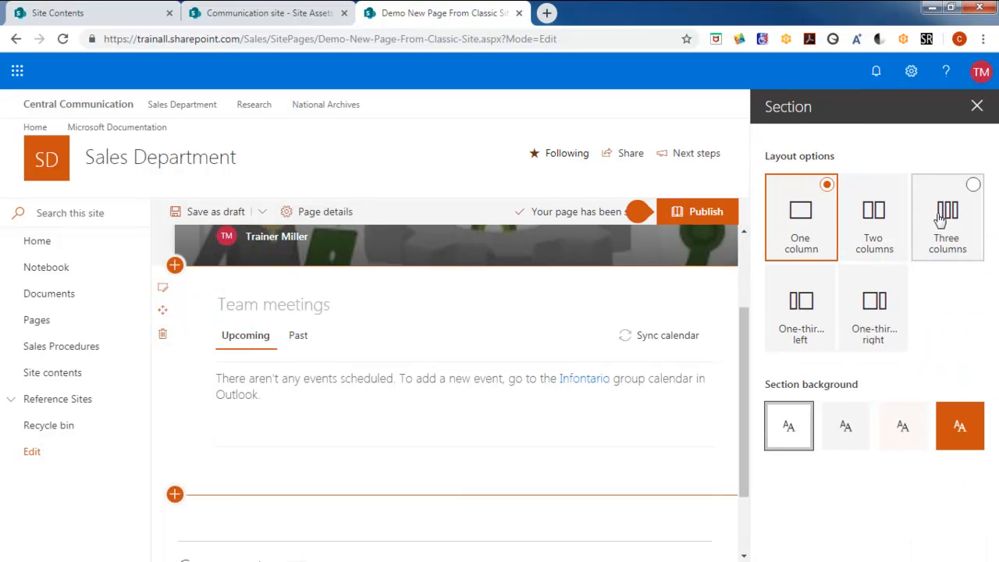
pyautogui.click(887, 222)
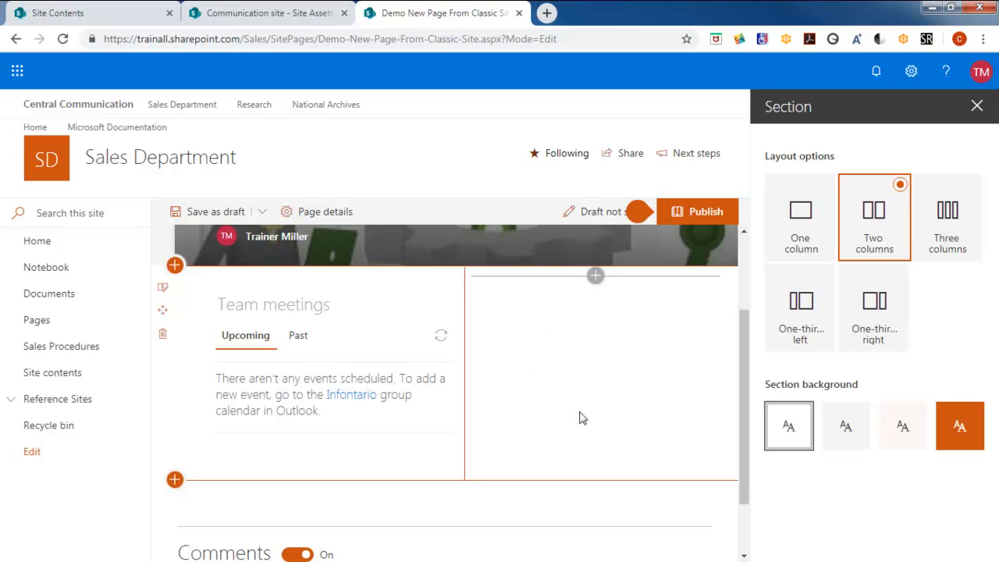
pyautogui.click(596, 278)
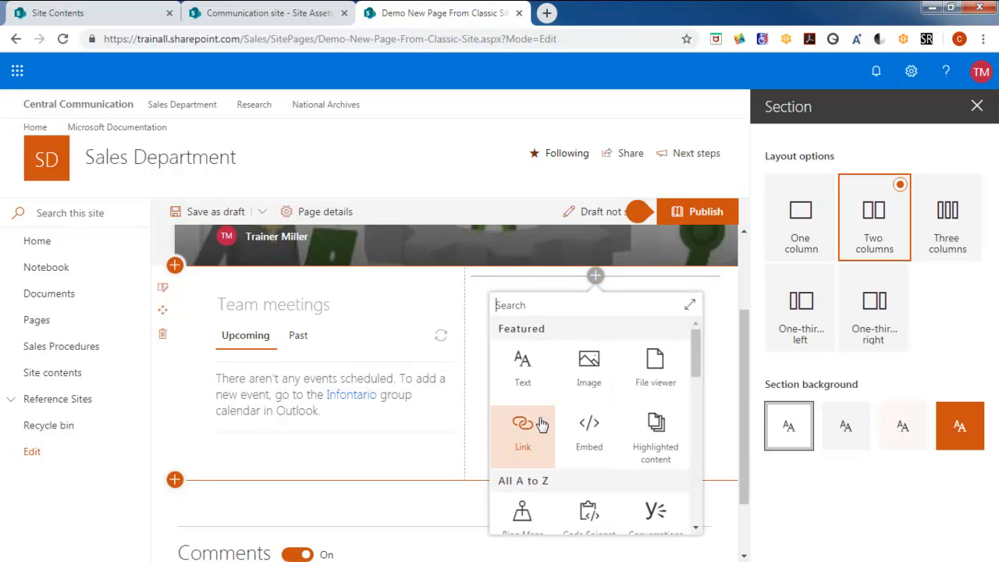
pyautogui.click(519, 364)
pyautogui.click(546, 302)
pyautogui.write('Welcome to the')
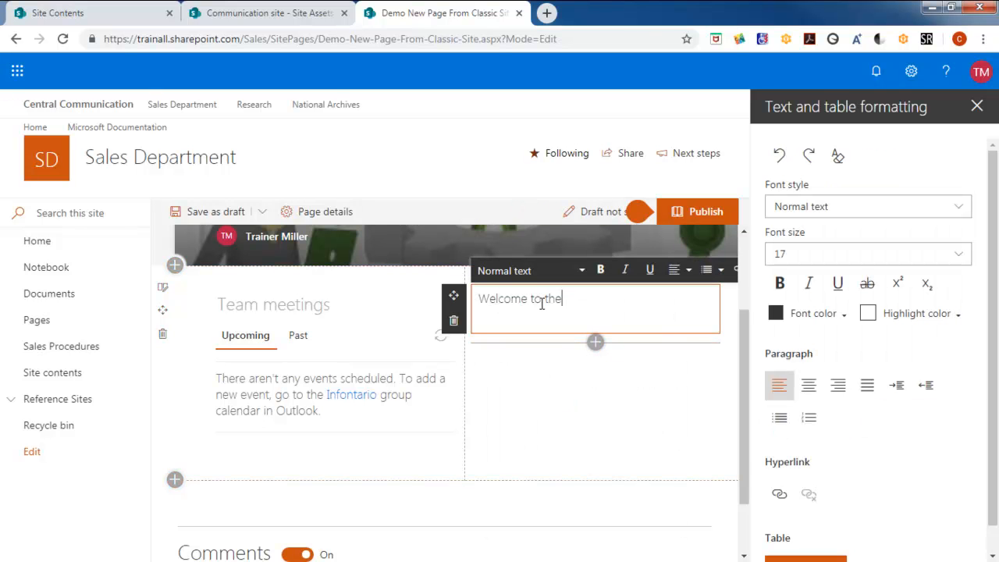
pyautogui.write(' SharePoint Learning Site!')
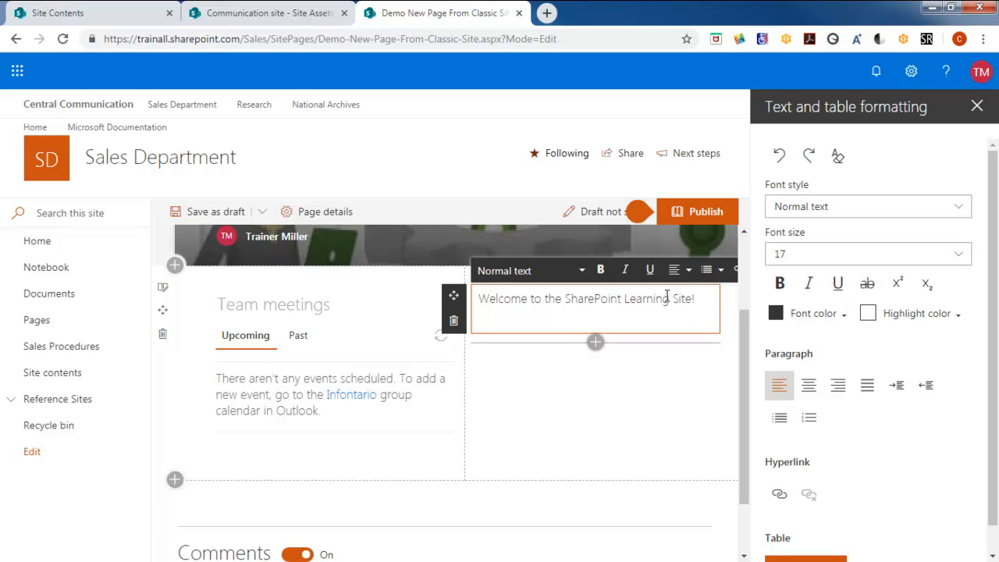
# Format the whole welcome text with an orange font color, bold, and center alignment
pyautogui.moveTo(698, 298); pyautogui.dragTo(458, 297)
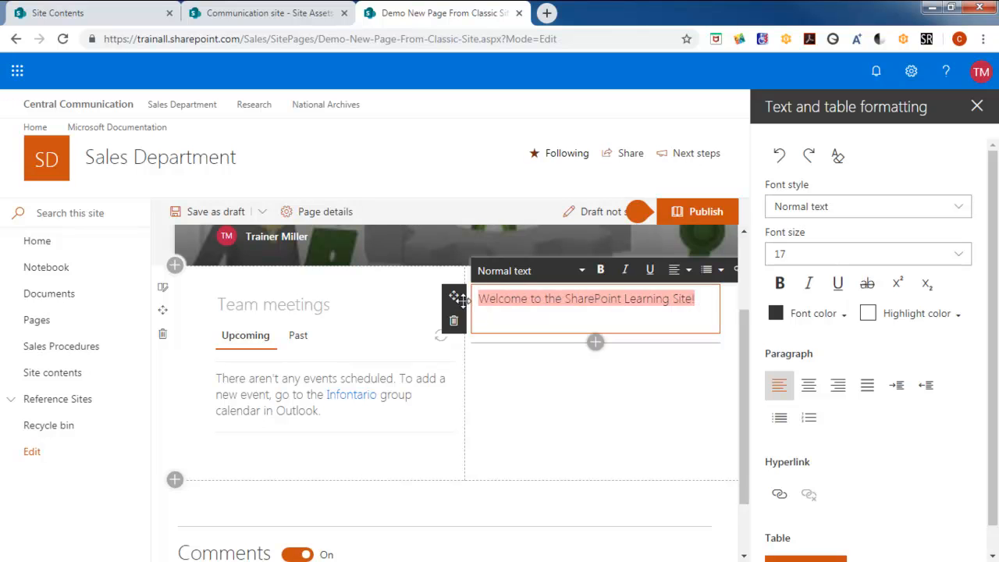
pyautogui.click(849, 319)
pyautogui.click(819, 382)
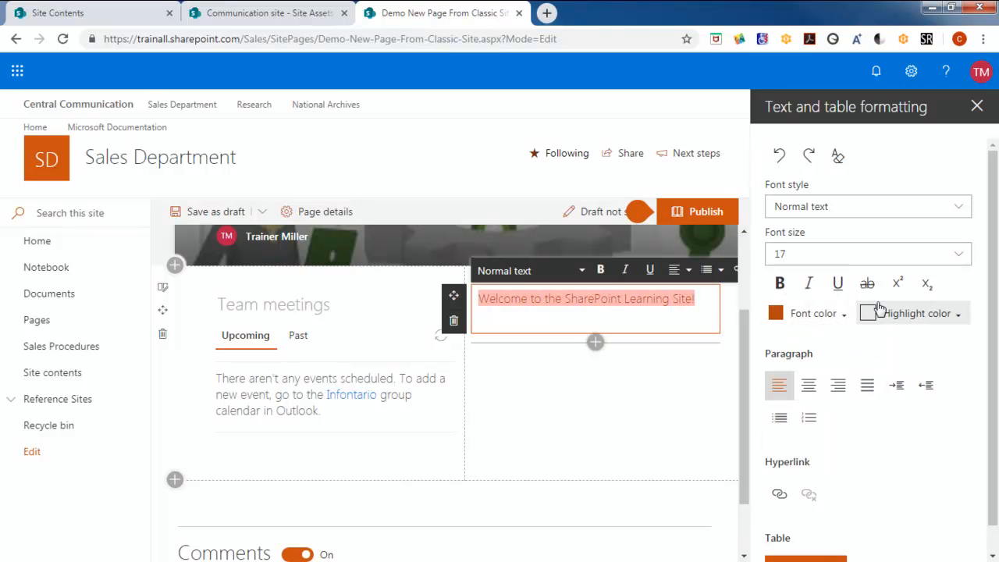
pyautogui.click(779, 283)
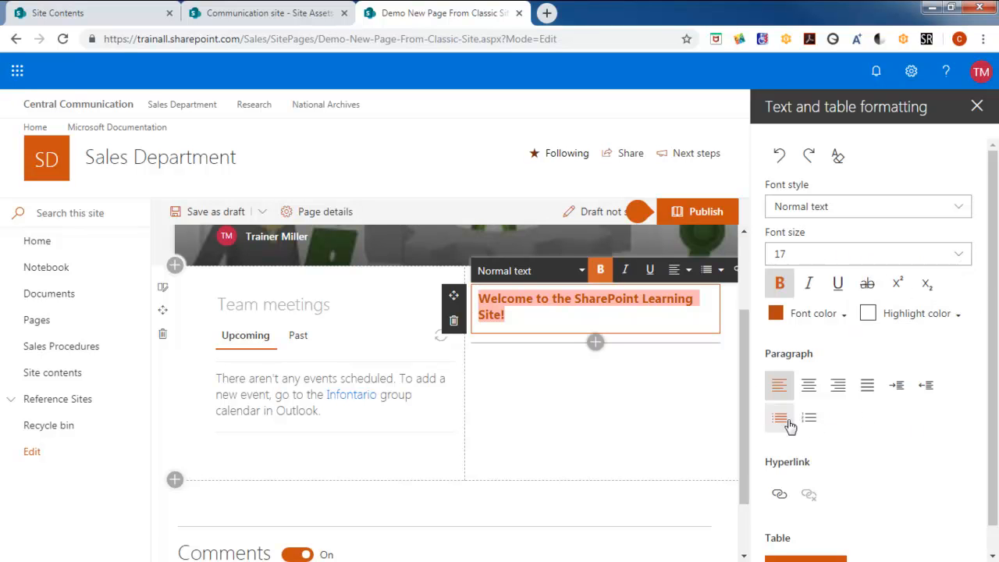
pyautogui.click(809, 385)
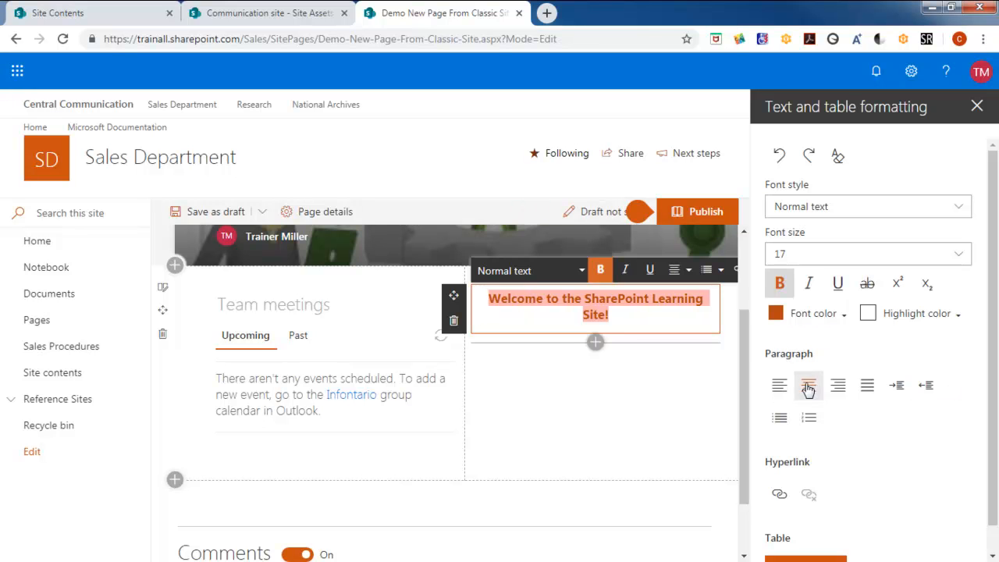
pyautogui.click(645, 402)
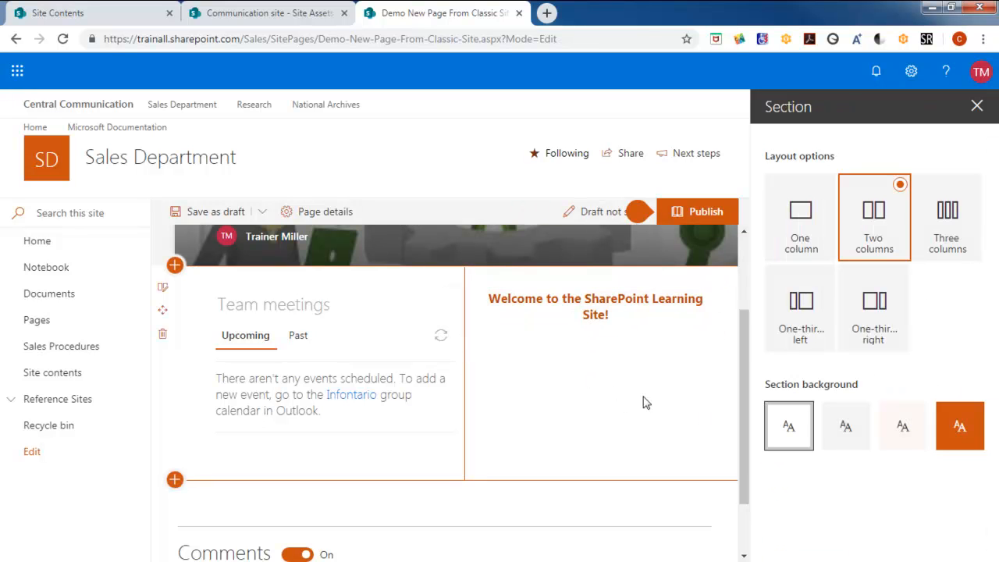
# Turn off comments for the page
pyautogui.scroll(-1, 645, 402)
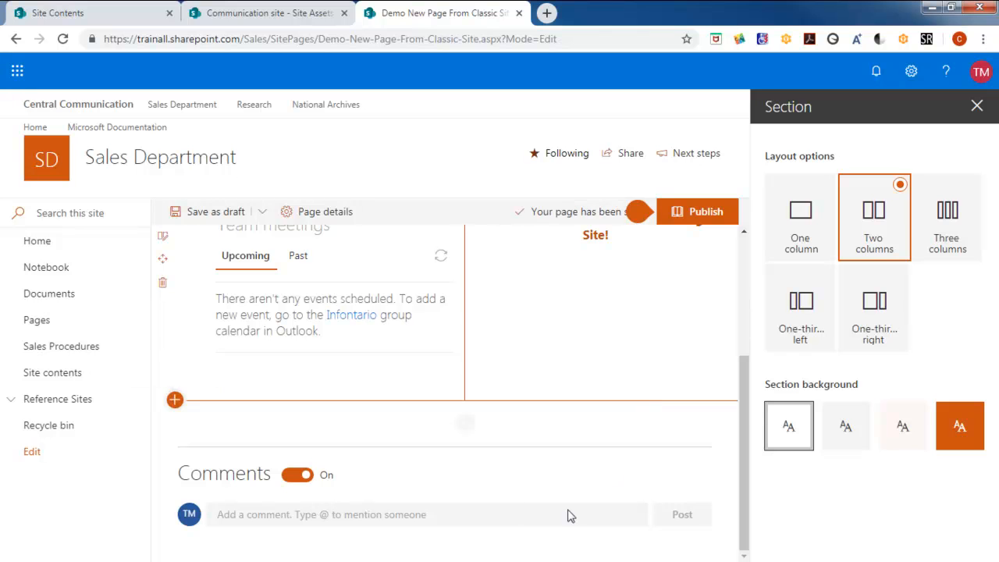
pyautogui.click(298, 475)
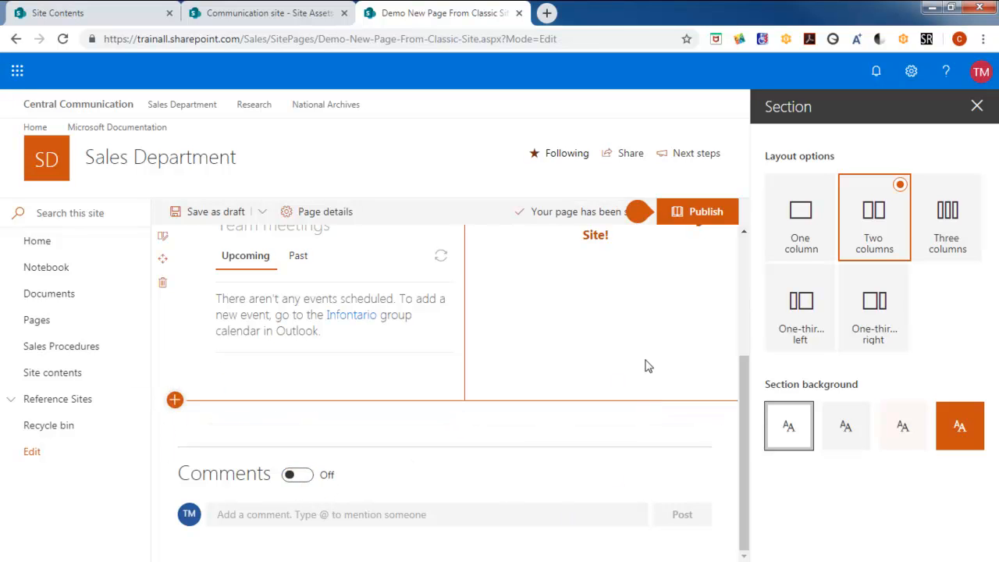
pyautogui.scroll(3, 616, 380)
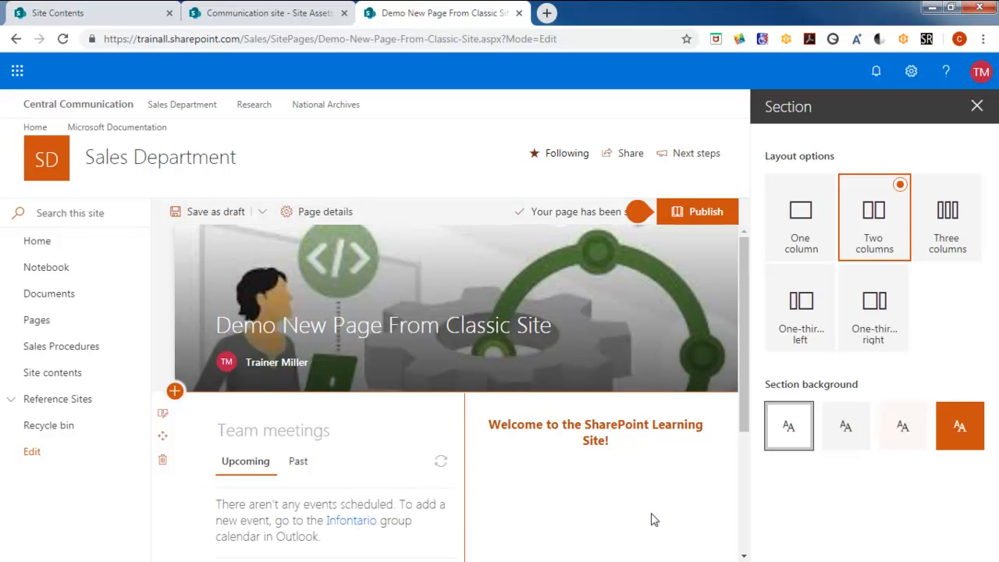
# Add the description "This is a Demo Page" to the page details, review the properties there, and close the details
pyautogui.scroll(-4, 655, 515)
pyautogui.scroll(4, 653, 468)
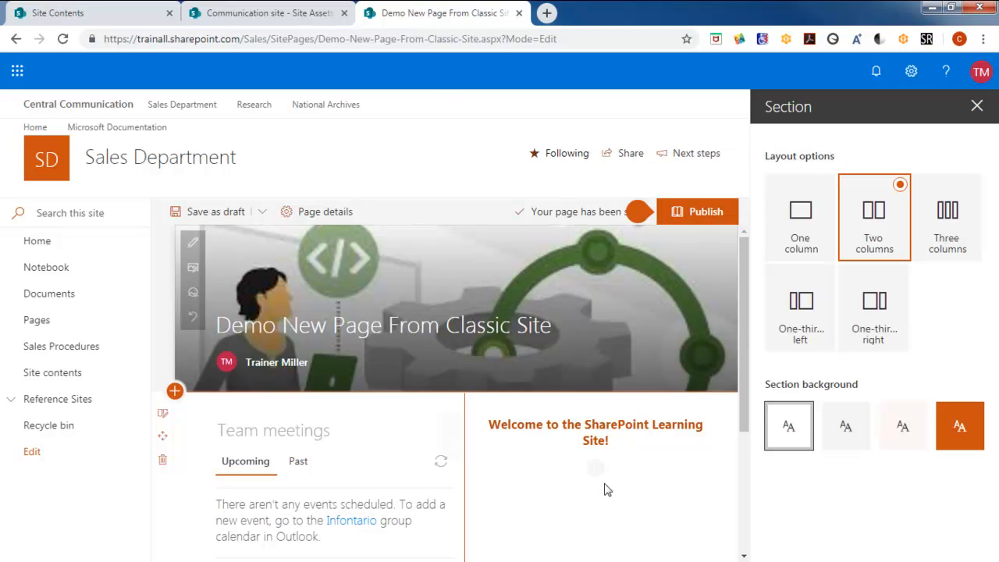
pyautogui.moveTo(598, 471)
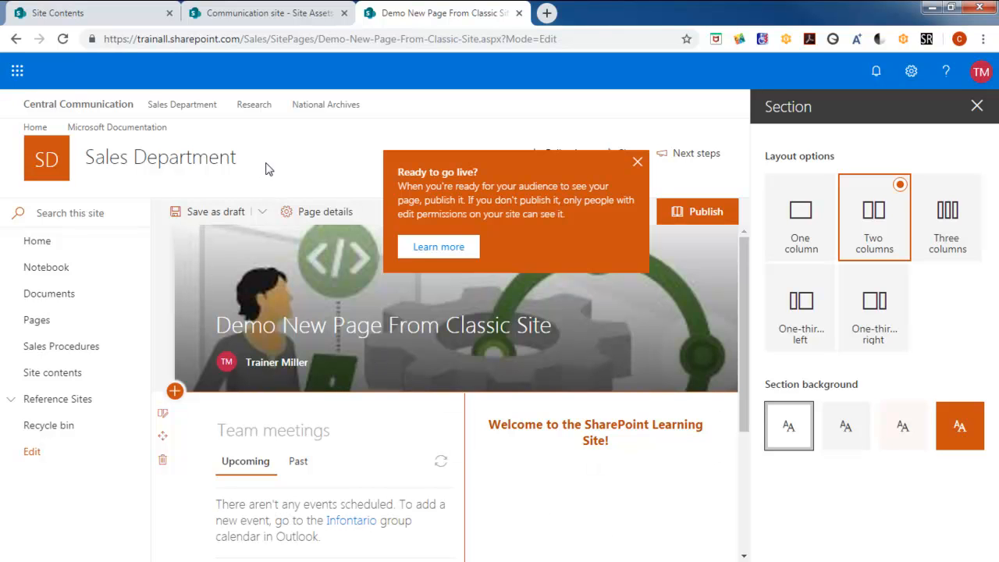
pyautogui.click(640, 163)
pyautogui.click(317, 212)
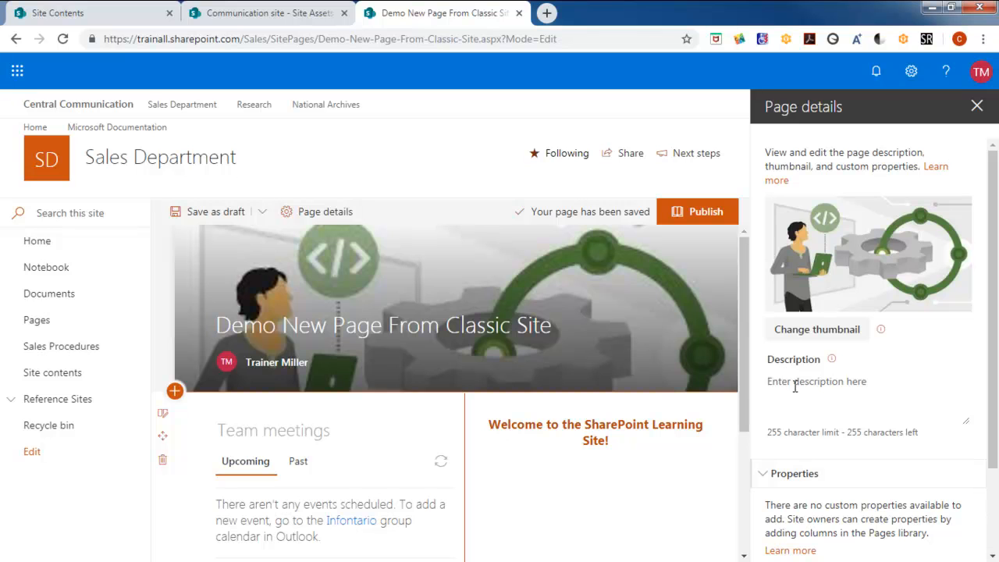
pyautogui.write('This is a Demo Page')
pyautogui.scroll(-2, 956, 419)
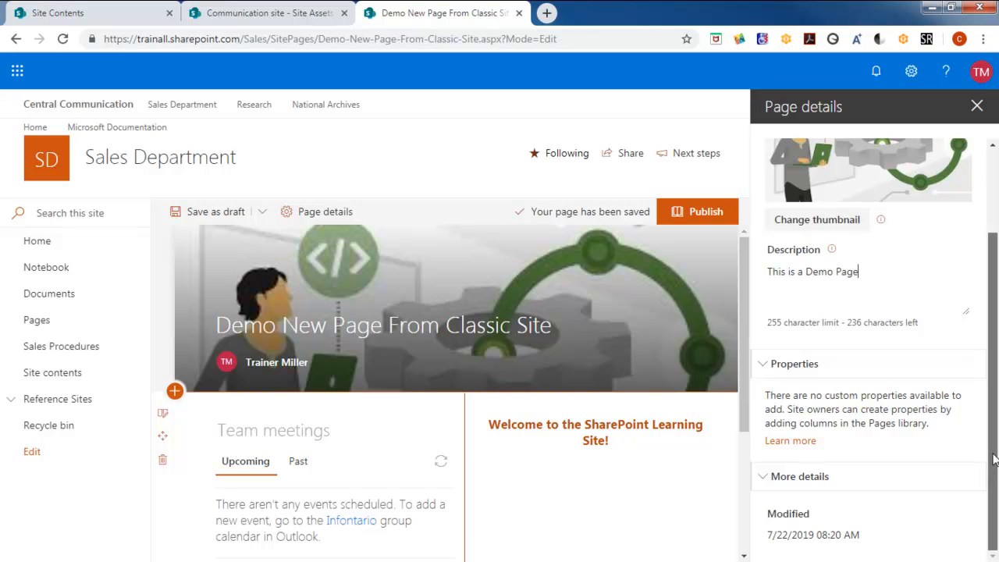
pyautogui.click(765, 476)
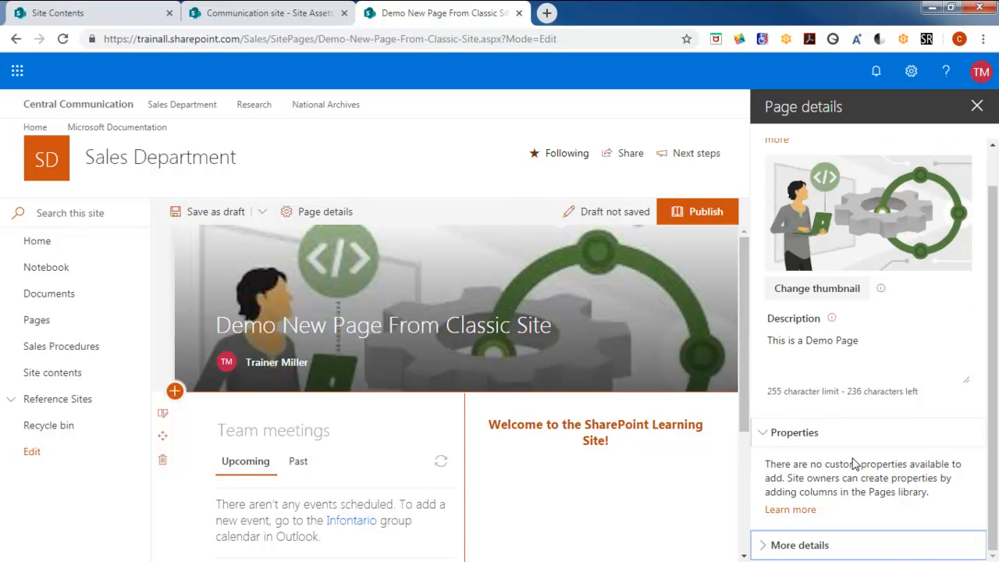
pyautogui.click(765, 544)
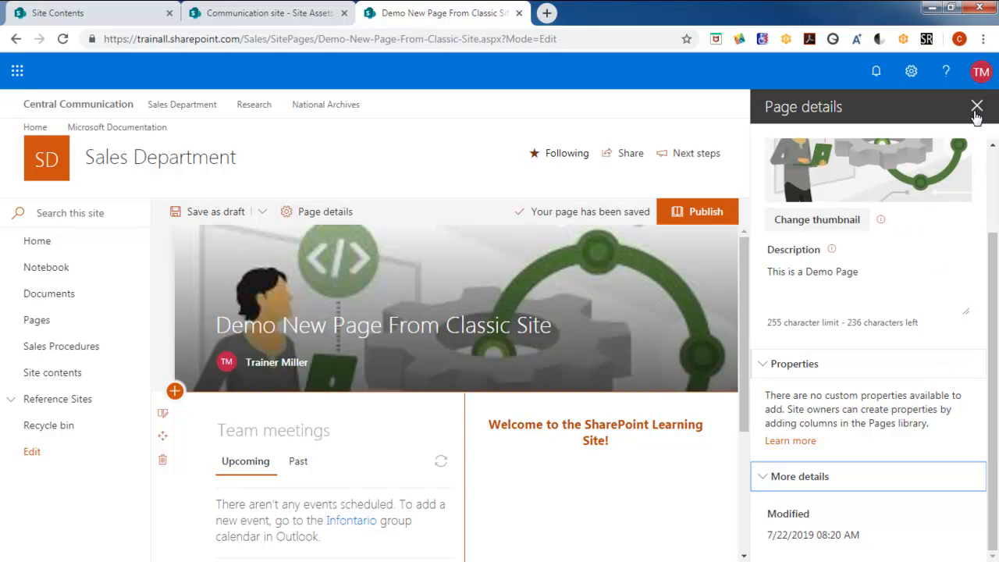
pyautogui.click(977, 108)
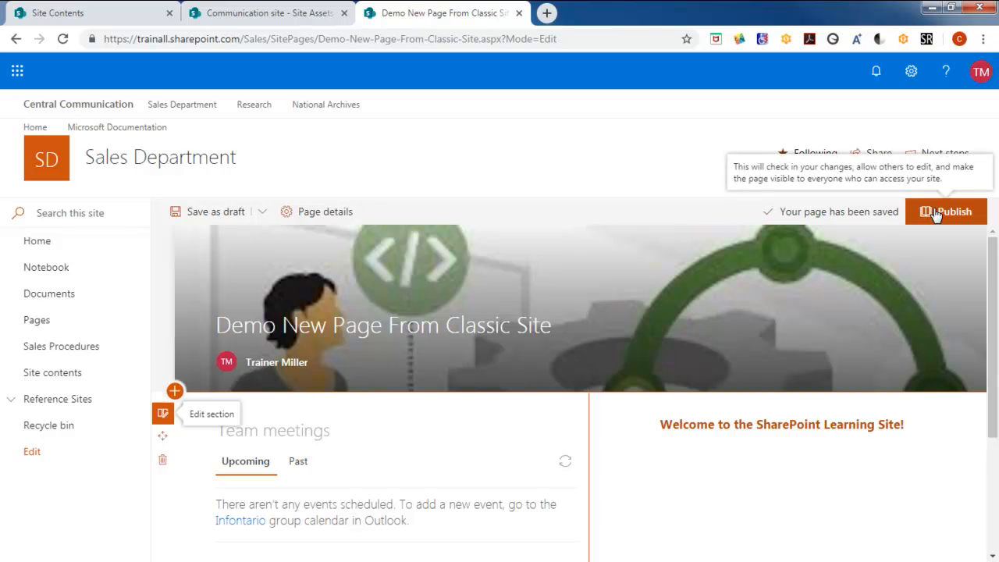
# Publish the page and add it to the site navigation
pyautogui.click(936, 214)
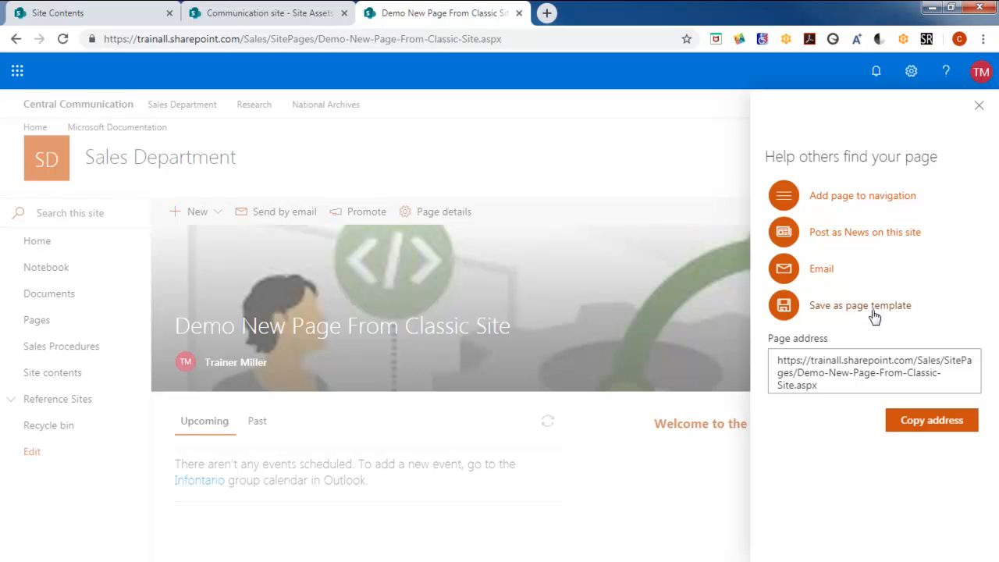
pyautogui.click(855, 197)
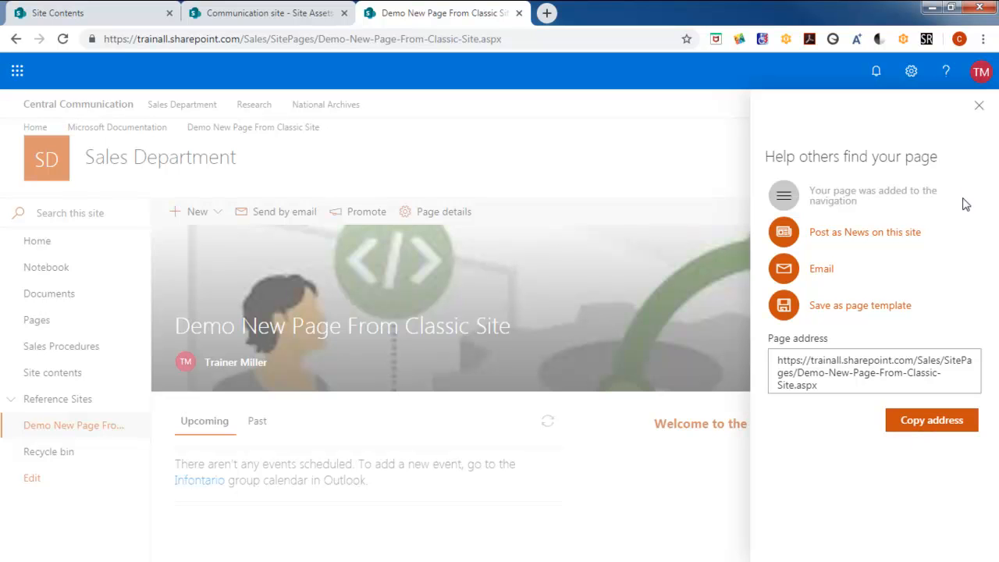
pyautogui.click(979, 106)
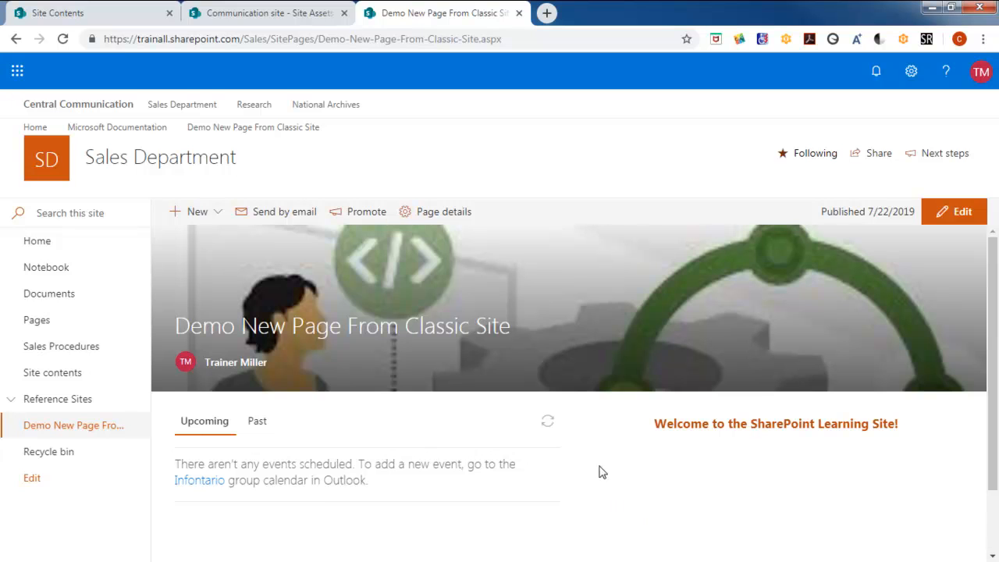
# Look for the new page in the Sales Department site's Pages library, and return to the site's classic home page
pyautogui.click(109, 160)
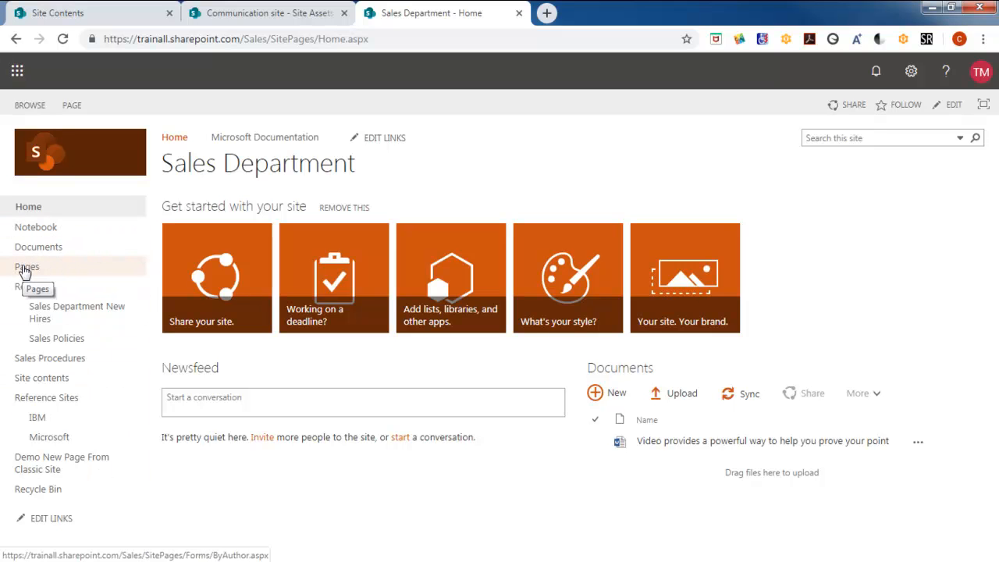
pyautogui.click(25, 268)
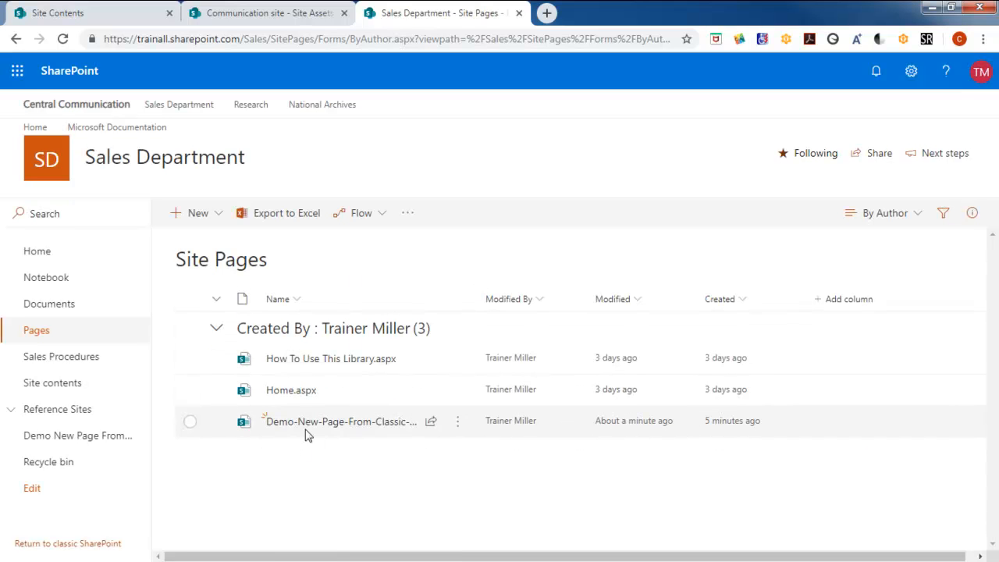
pyautogui.moveTo(317, 426)
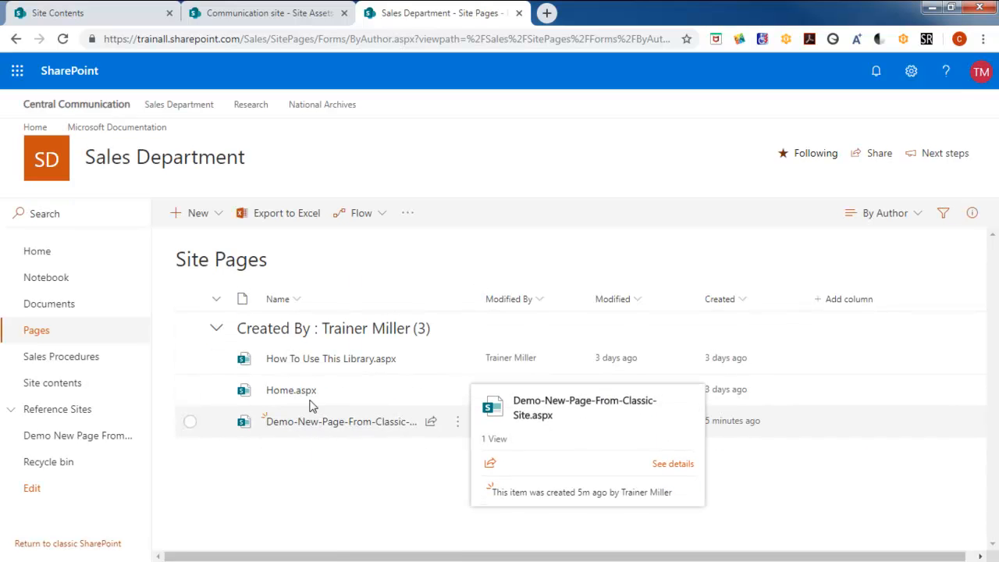
pyautogui.click(36, 253)
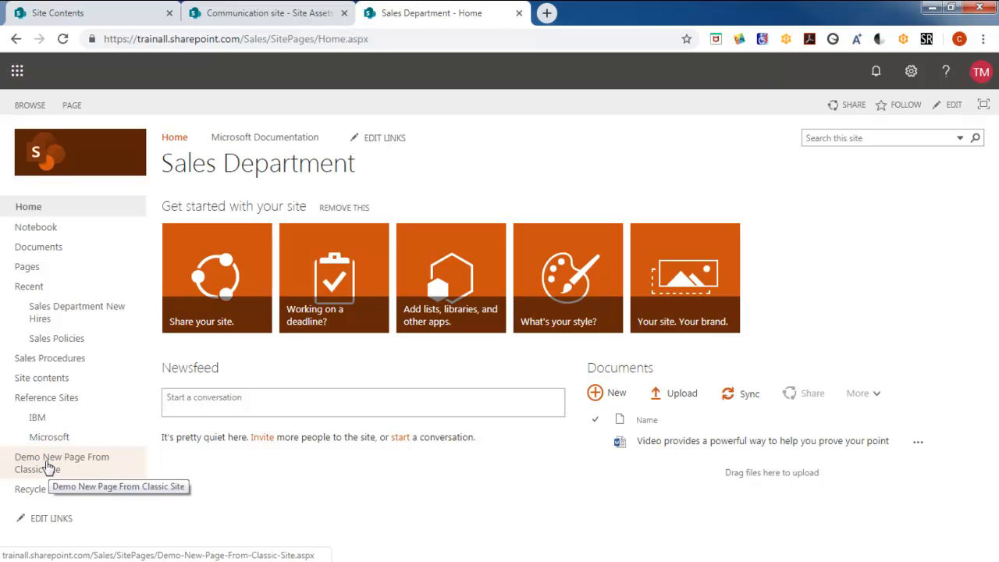
# Open Demo New Page From Classic Site from the site navigation and review its content and page details
pyautogui.click(47, 466)
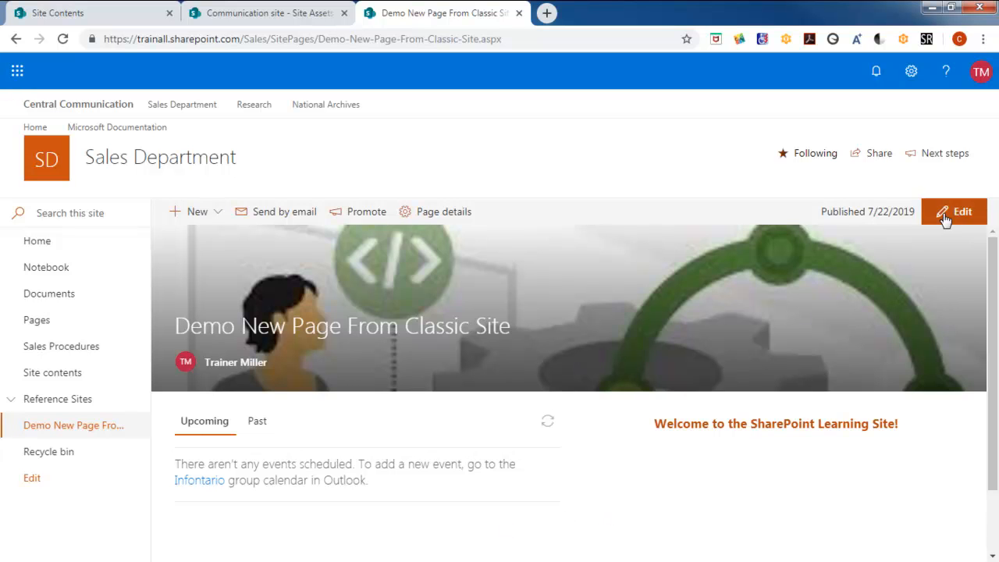
pyautogui.scroll(-2, 591, 502)
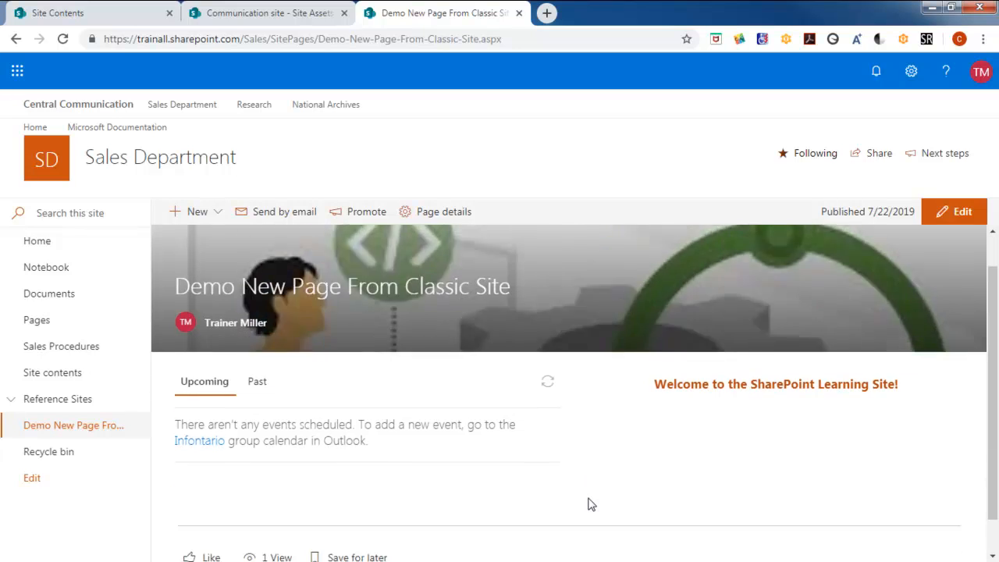
pyautogui.scroll(2, 611, 449)
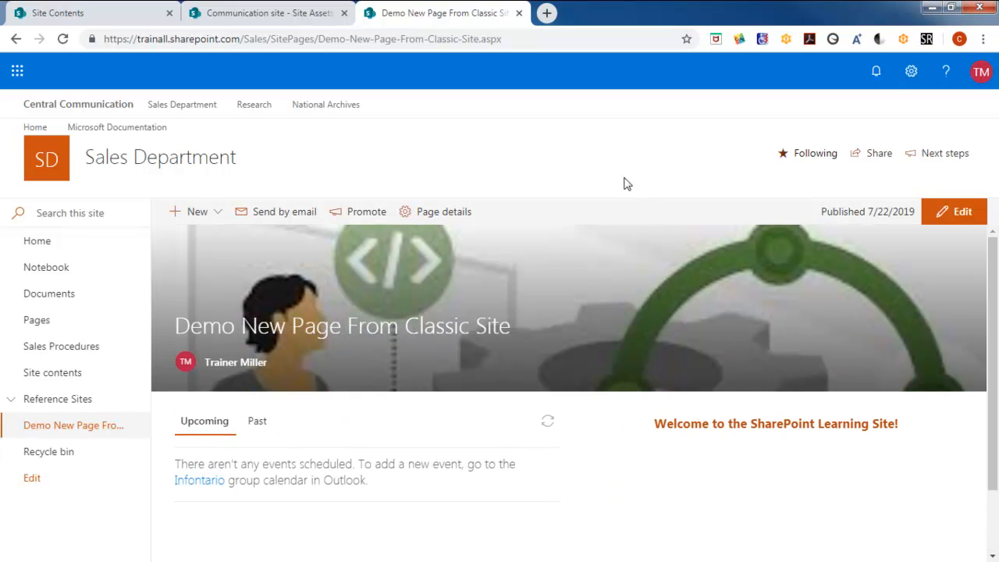
pyautogui.click(436, 215)
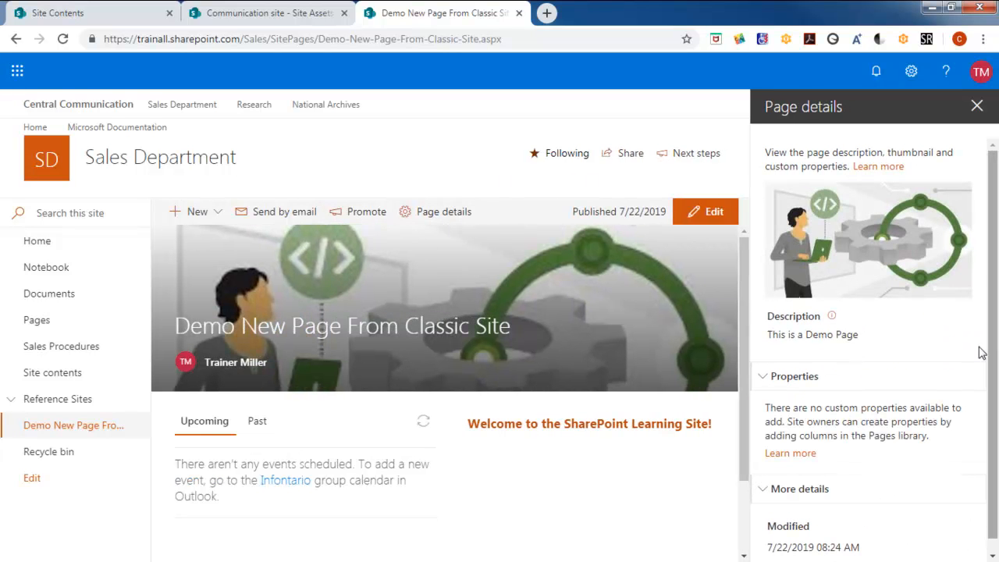
pyautogui.scroll(-1, 959, 390)
pyautogui.scroll(1, 959, 359)
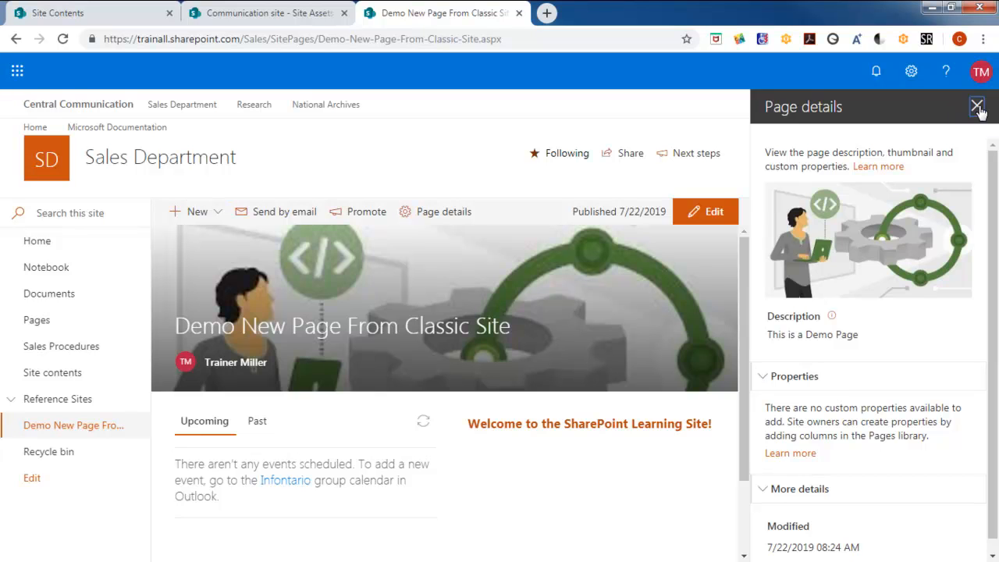
pyautogui.click(977, 107)
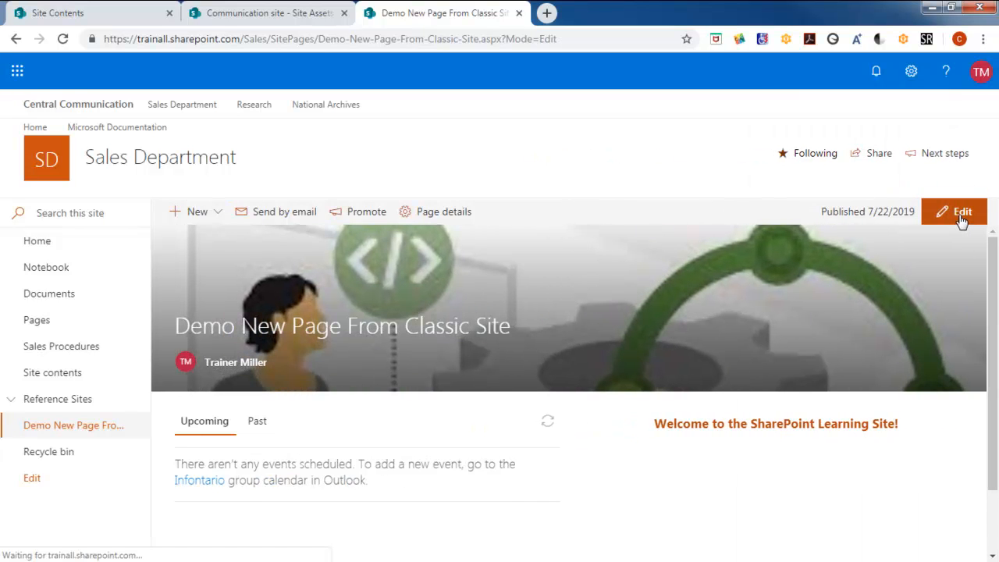
# Reopen the page for editing, check its save options and comments setting, and republish it
pyautogui.click(961, 216)
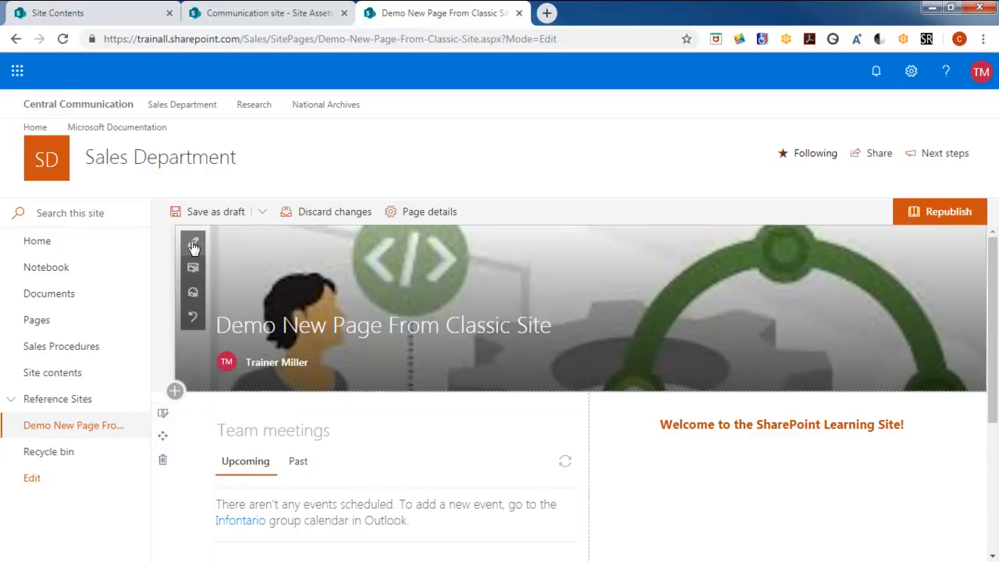
pyautogui.click(262, 214)
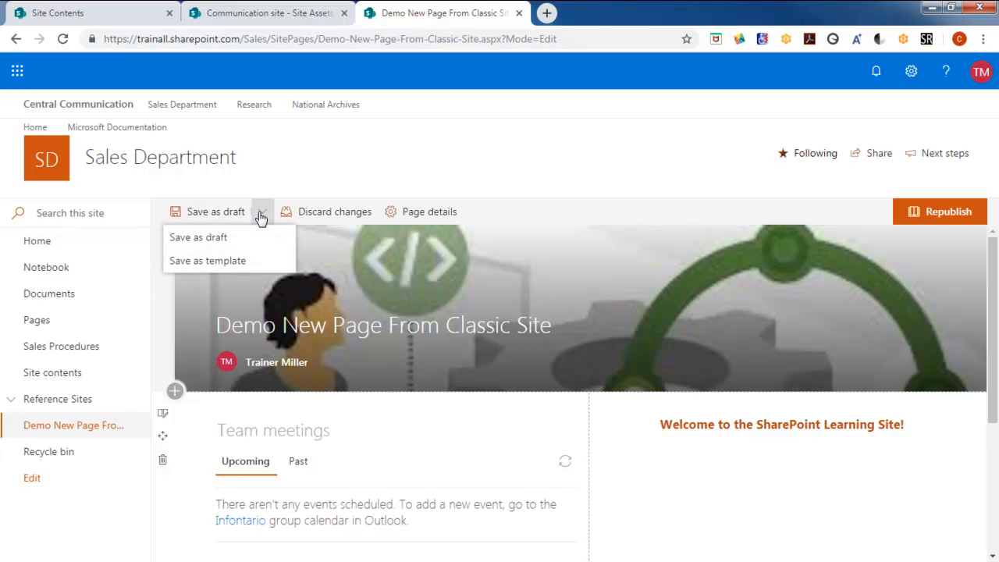
pyautogui.click(304, 179)
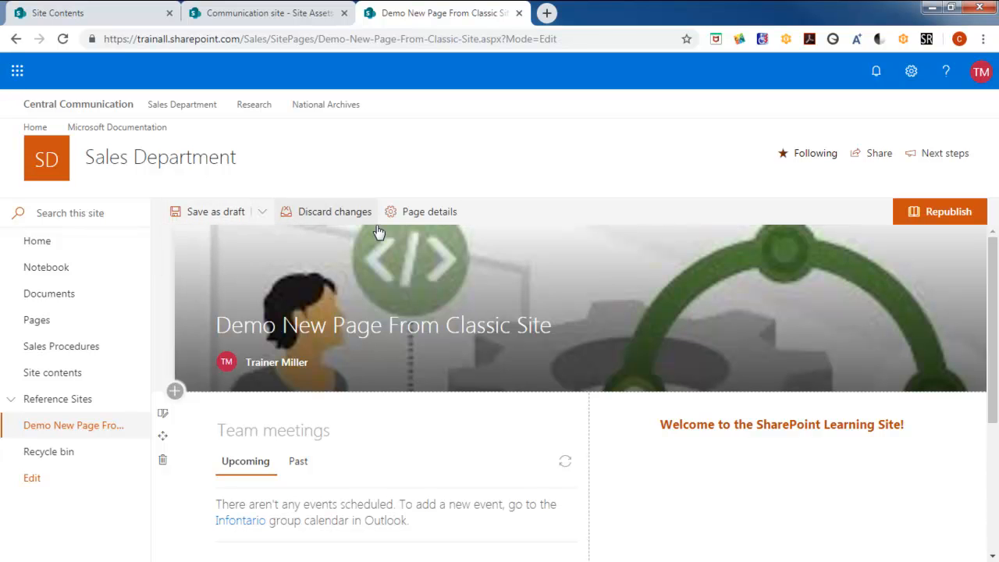
pyautogui.scroll(-1, 627, 400)
pyautogui.scroll(-2, 627, 402)
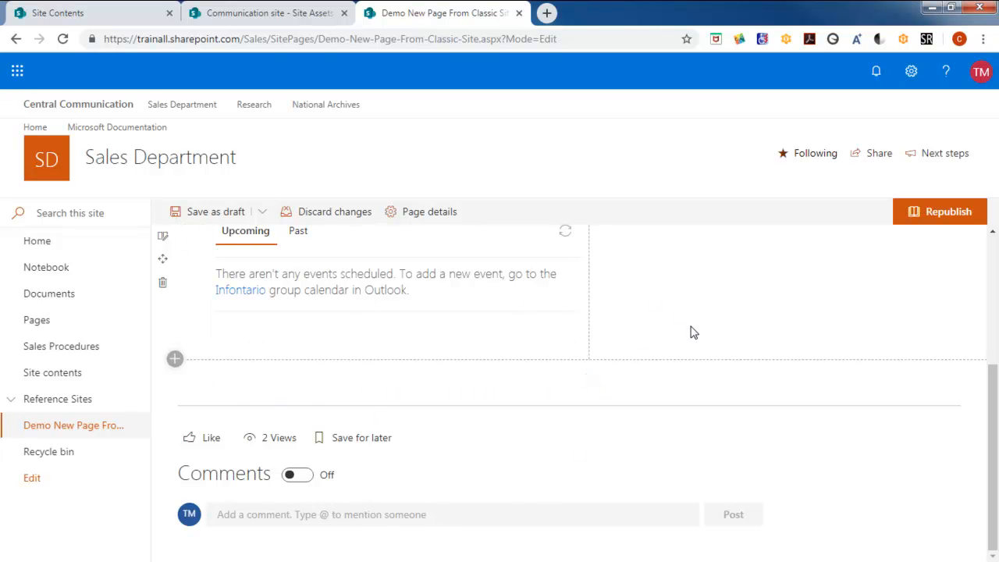
pyautogui.click(941, 210)
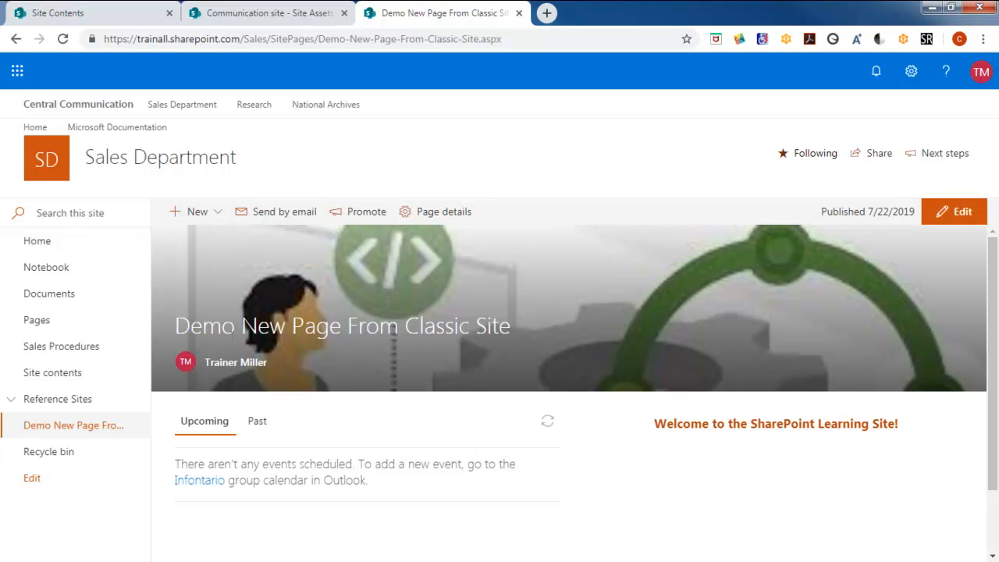
# Delete Demo-New-Page-From-Classic-Site.aspx from the Sales Department site's Pages library
pyautogui.click(35, 324)
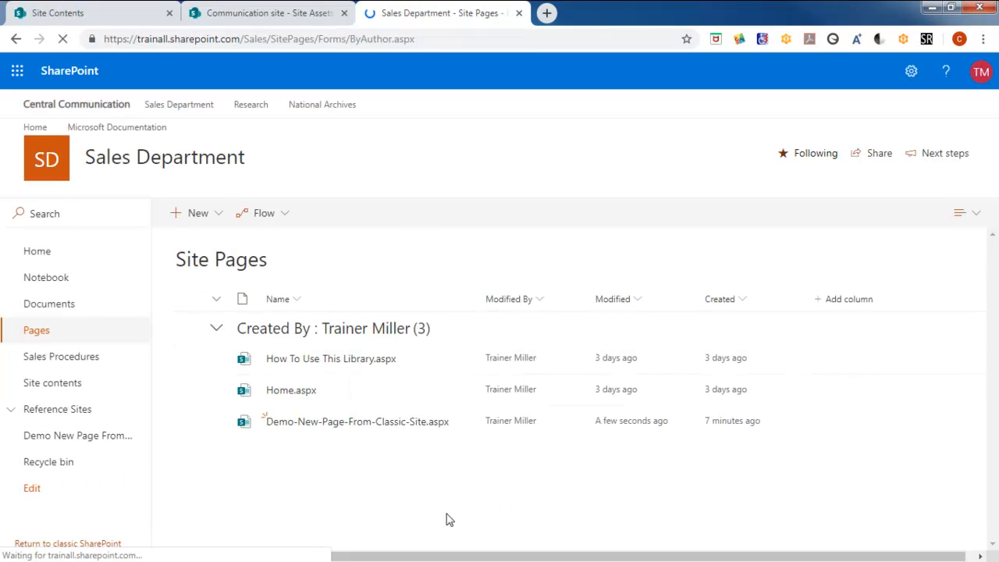
pyautogui.click(207, 428)
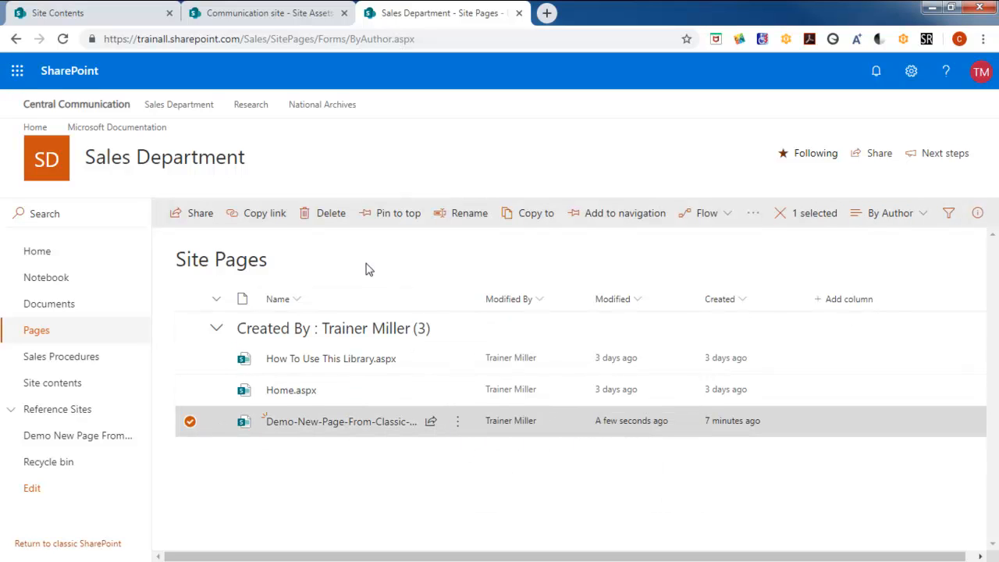
pyautogui.click(326, 227)
pyautogui.click(504, 355)
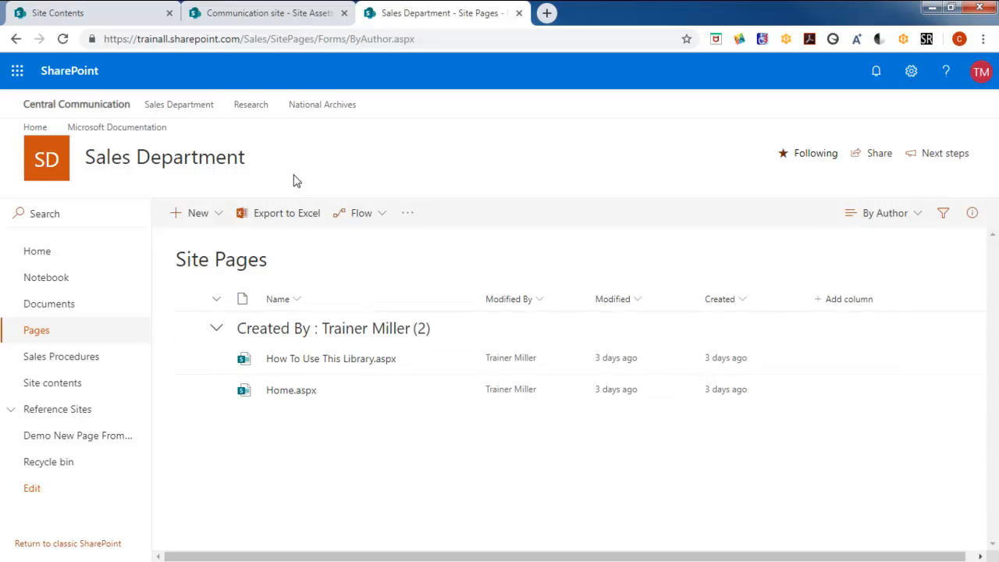
# Open the Research site in a new browser tab and go to its Pages library
pyautogui.click(245, 107)
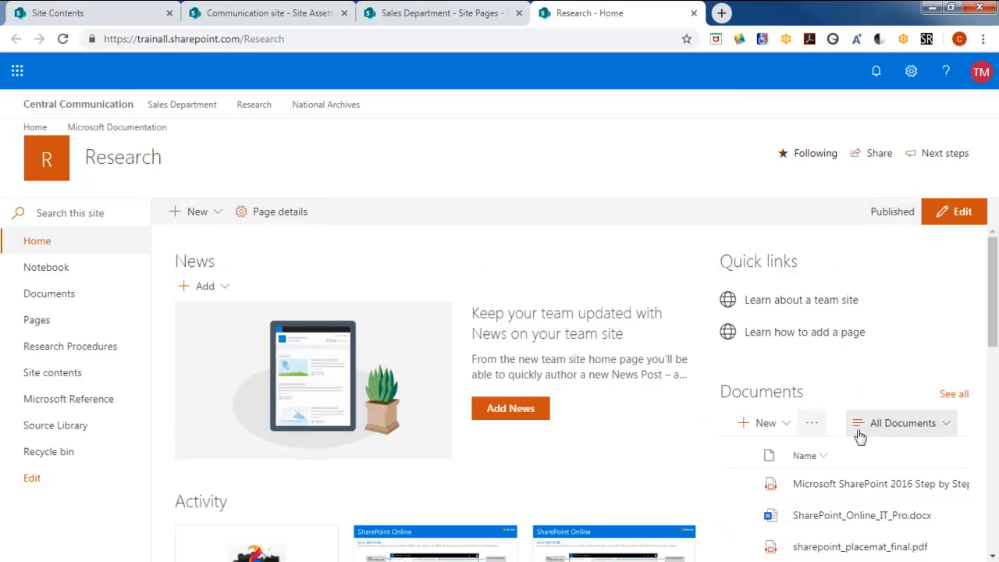
pyautogui.moveTo(994, 319)
pyautogui.mouseDown()
pyautogui.moveTo(995, 518)
pyautogui.moveTo(996, 326)
pyautogui.mouseUp()
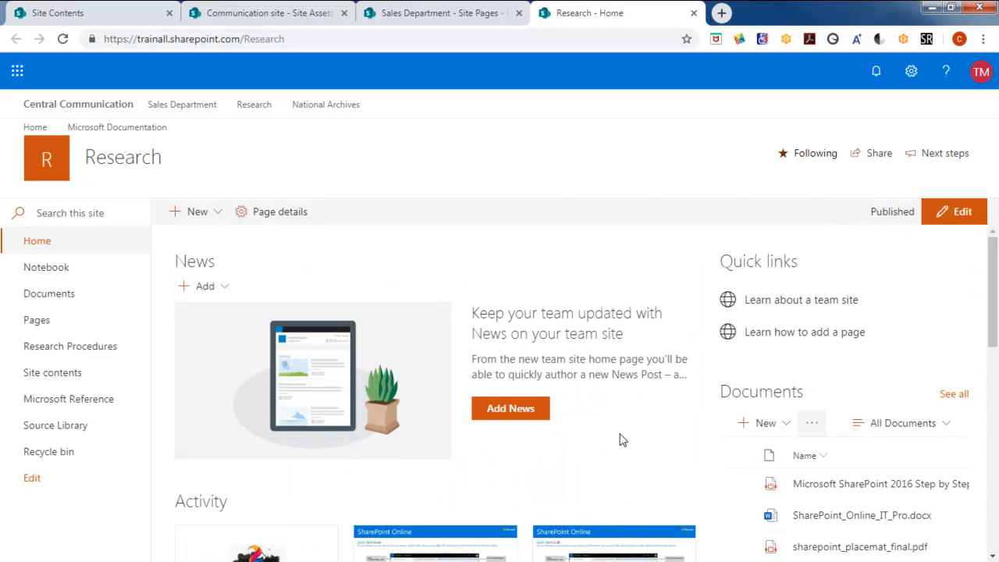
pyautogui.click(36, 322)
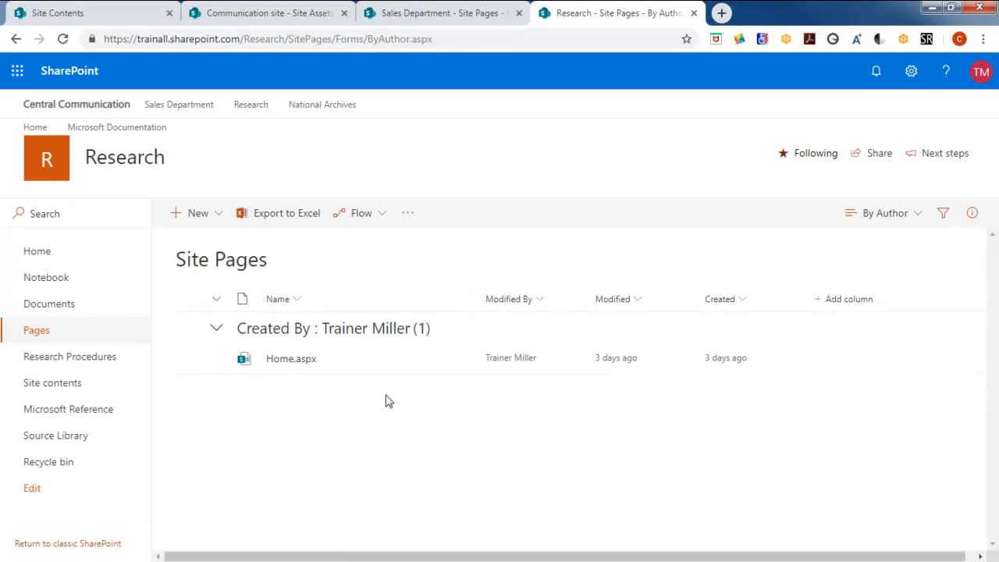
# Examine the new page types offered in the Research site's Pages library and the site's settings options
pyautogui.click(215, 216)
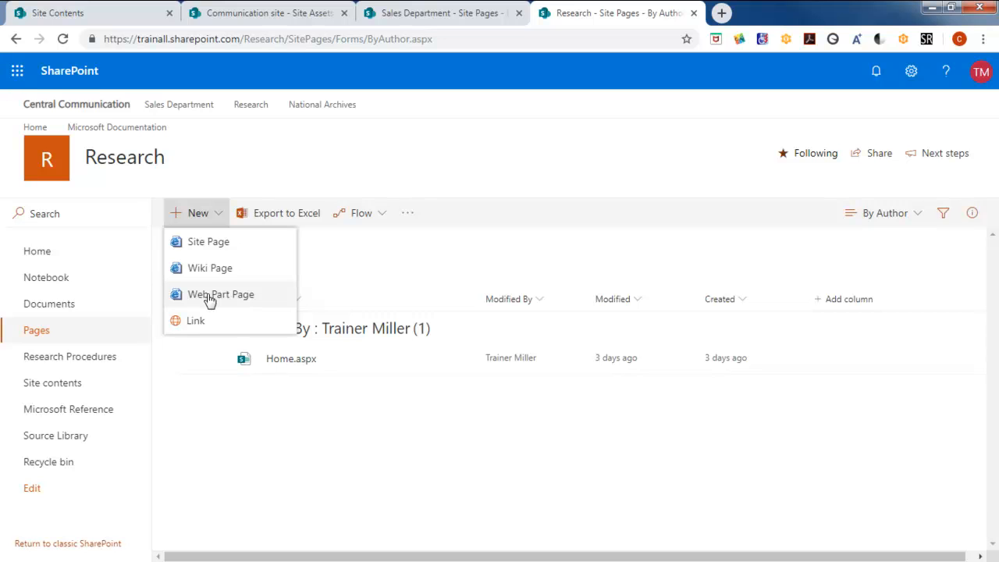
pyautogui.click(312, 170)
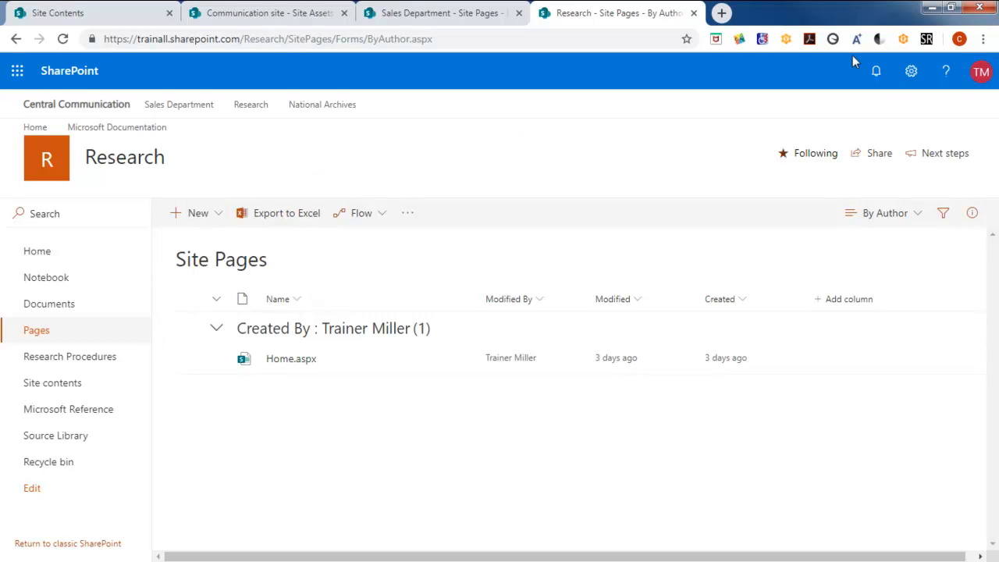
pyautogui.click(912, 72)
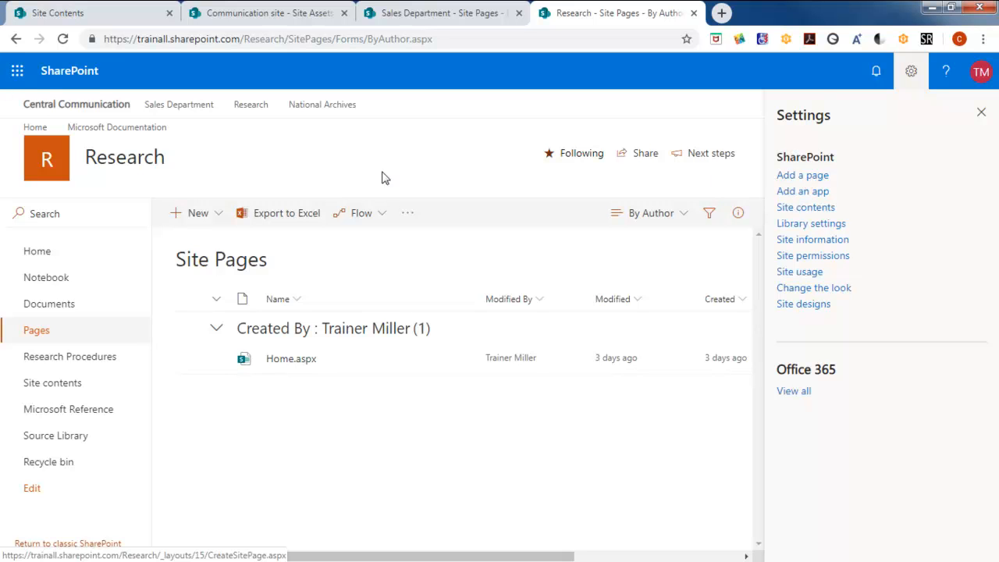
pyautogui.click(910, 71)
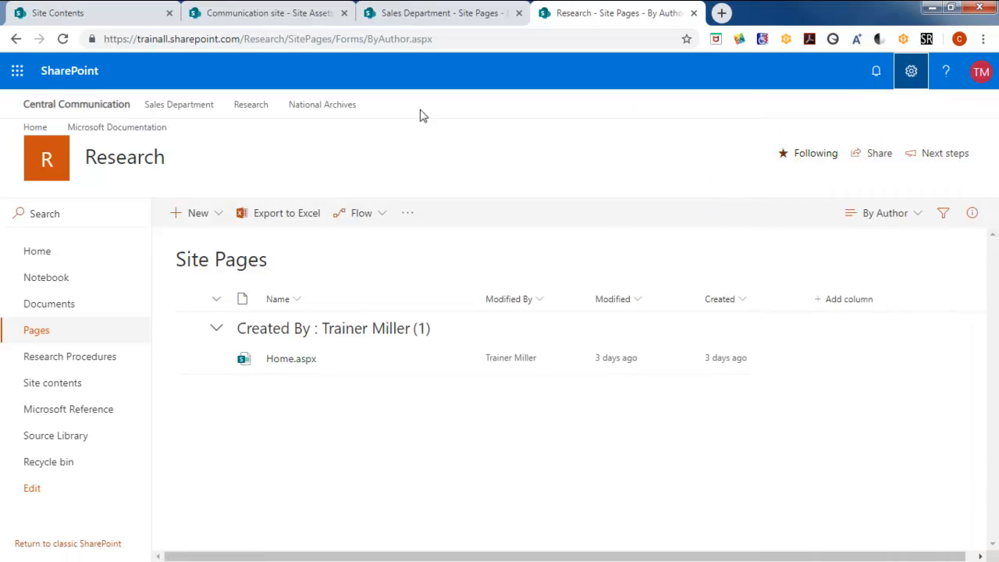
# Start a new web part page in the Research site's Pages library, compare the layout templates and choose Header, Left Column, Body
pyautogui.click(200, 216)
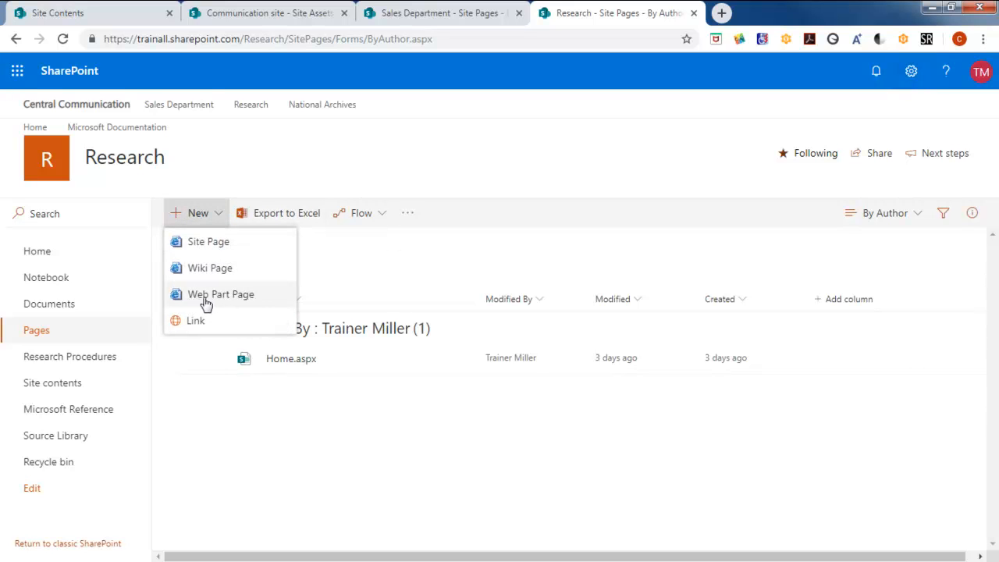
pyautogui.click(245, 301)
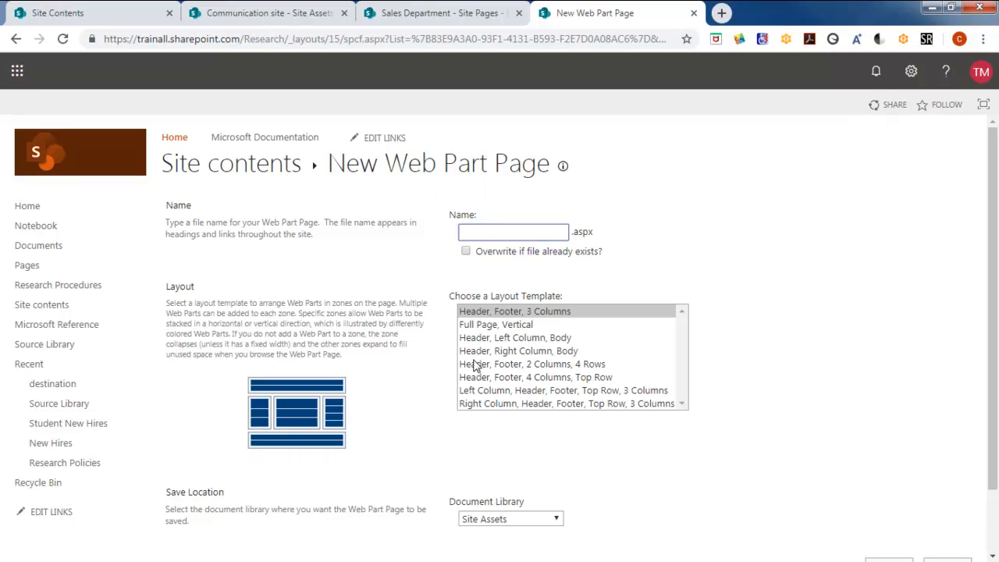
pyautogui.click(490, 325)
pyautogui.click(478, 338)
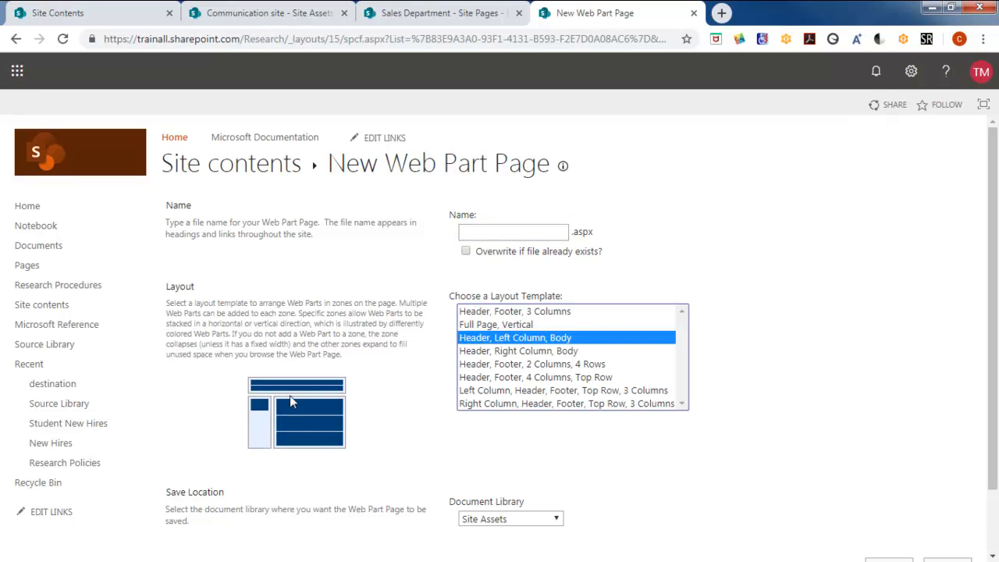
pyautogui.click(477, 352)
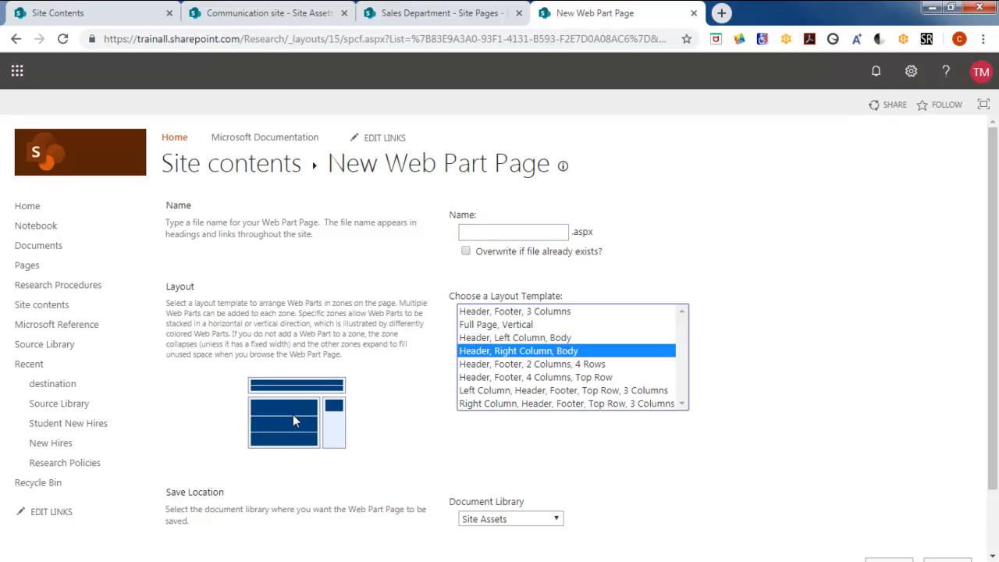
pyautogui.click(501, 366)
pyautogui.click(479, 379)
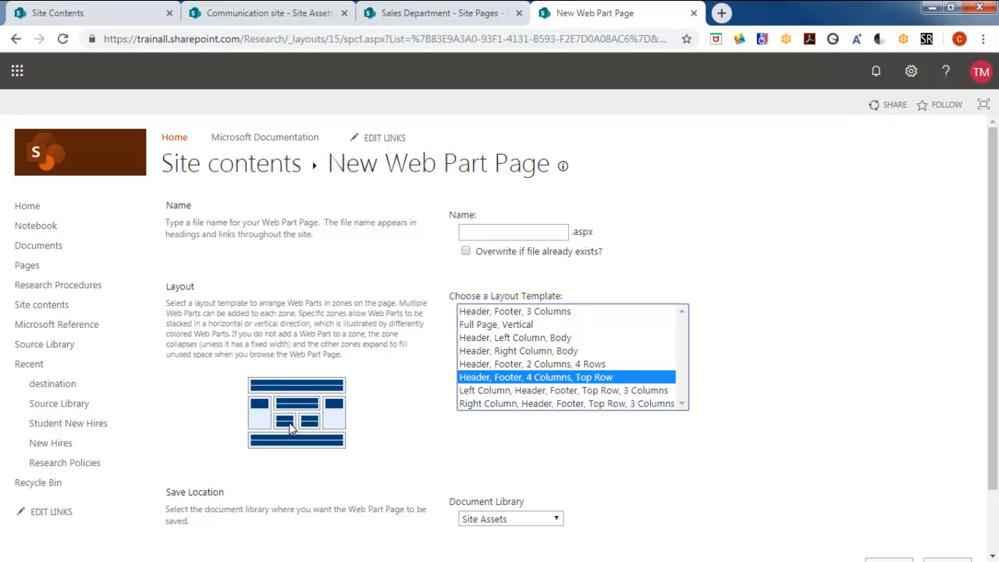
pyautogui.click(465, 392)
pyautogui.click(478, 404)
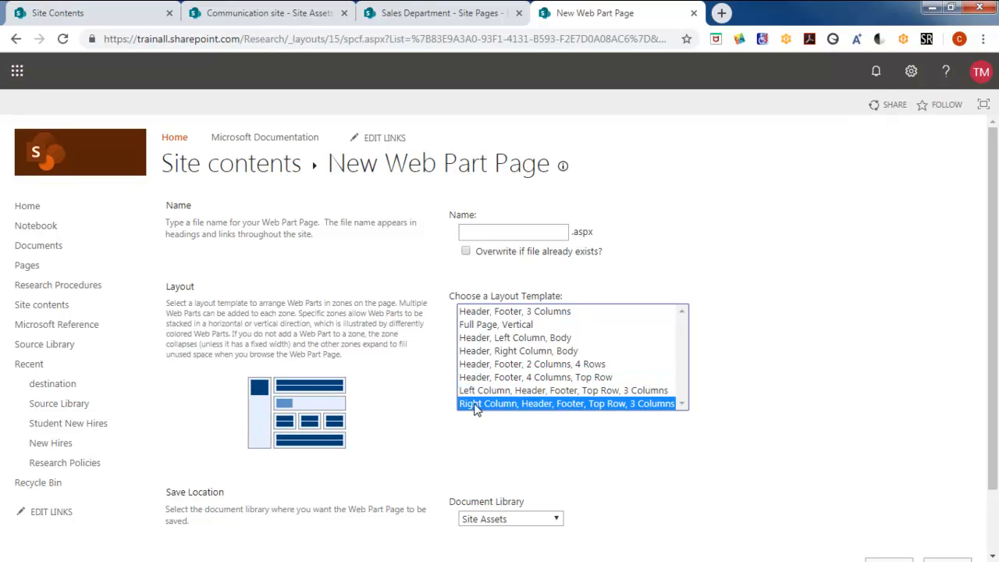
pyautogui.click(480, 340)
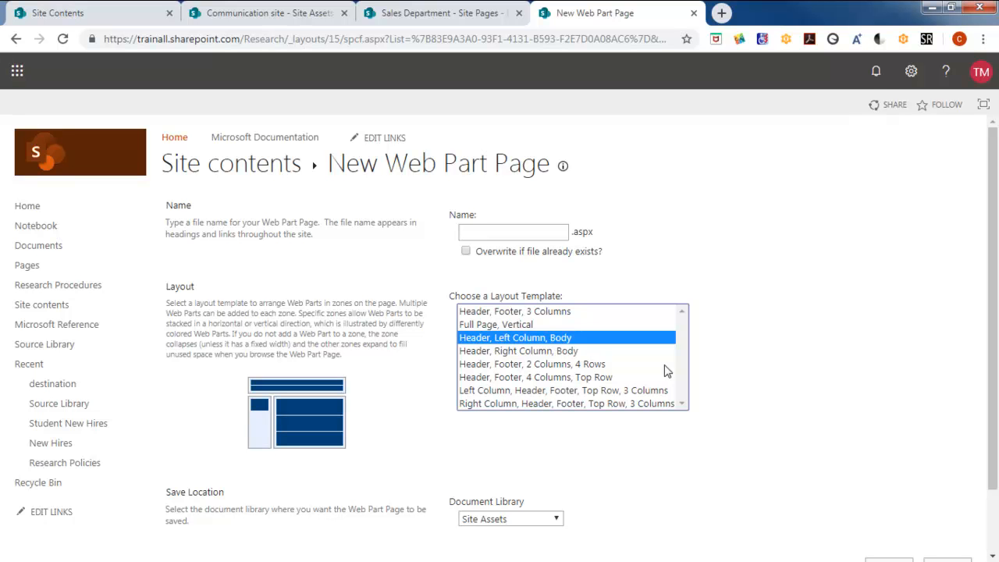
# Set the new web part page's save location to Site Pages and try to create it without a name
pyautogui.scroll(-1, 988, 343)
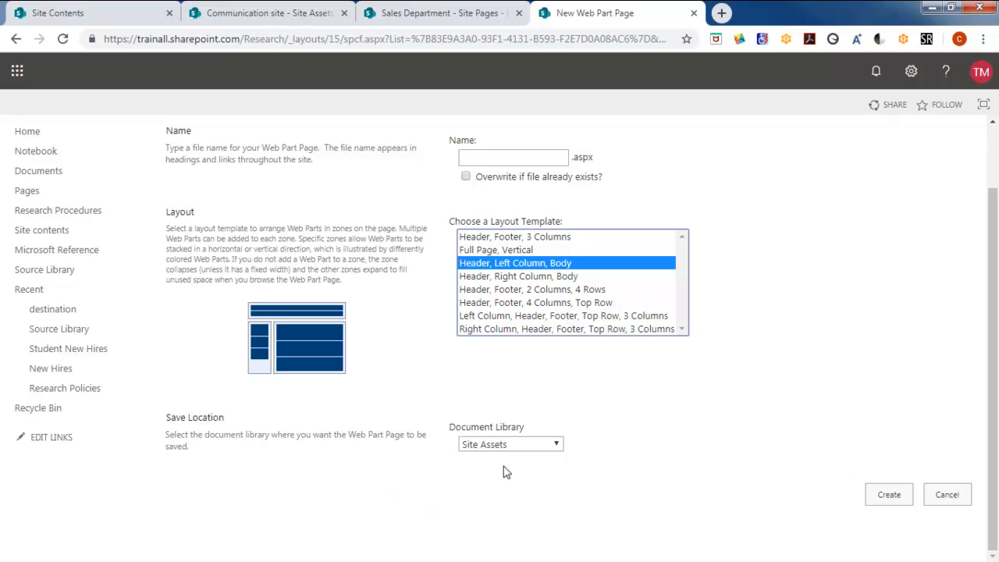
pyautogui.click(559, 445)
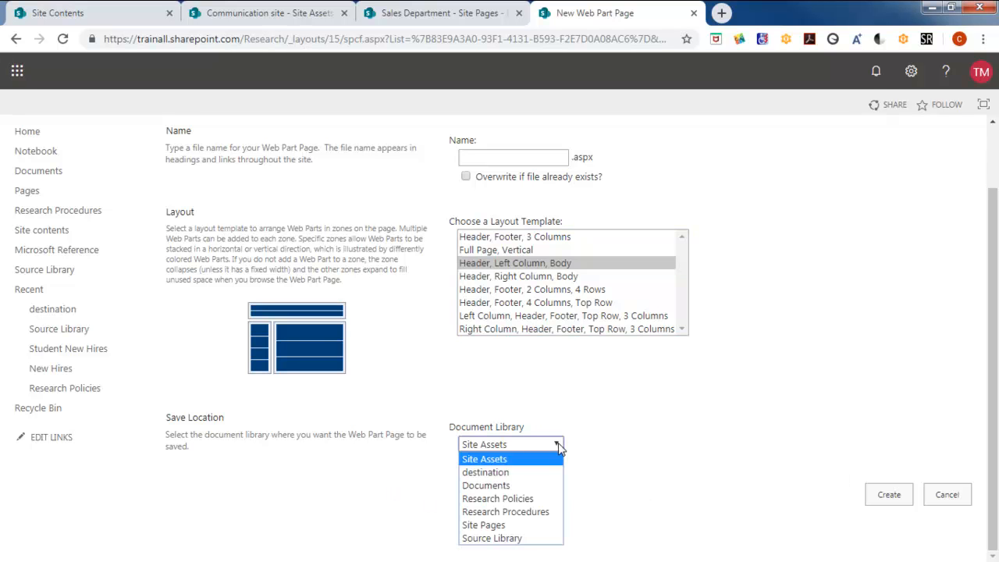
pyautogui.click(489, 525)
pyautogui.click(884, 496)
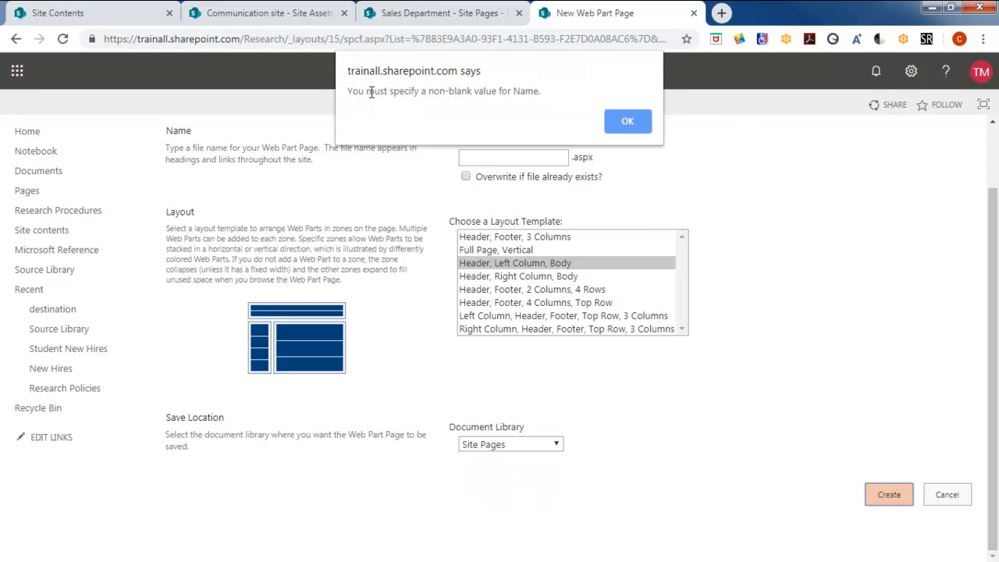
pyautogui.click(617, 121)
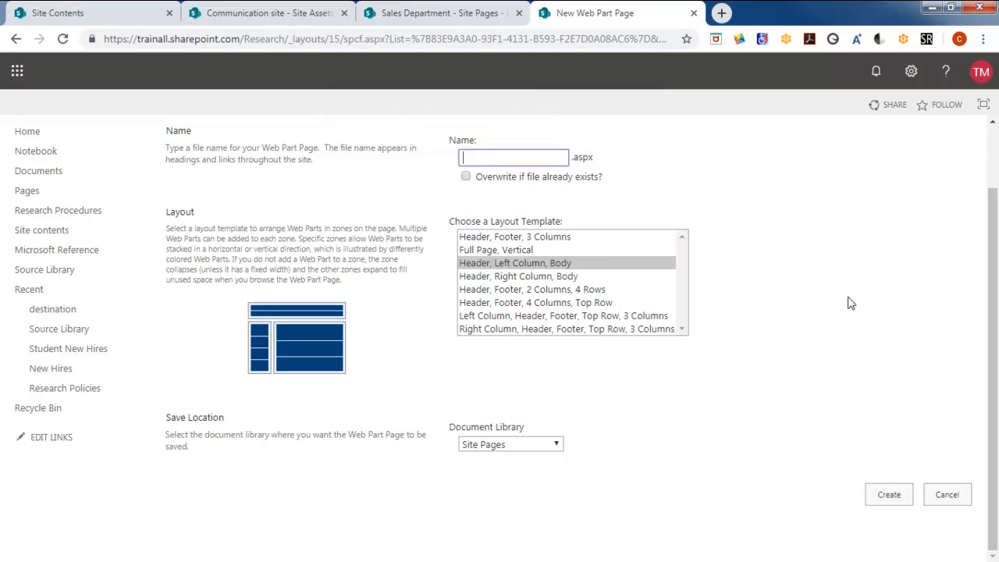
# Name the web part page "Demo Page 1" and create it
pyautogui.click(472, 159)
pyautogui.write('D')
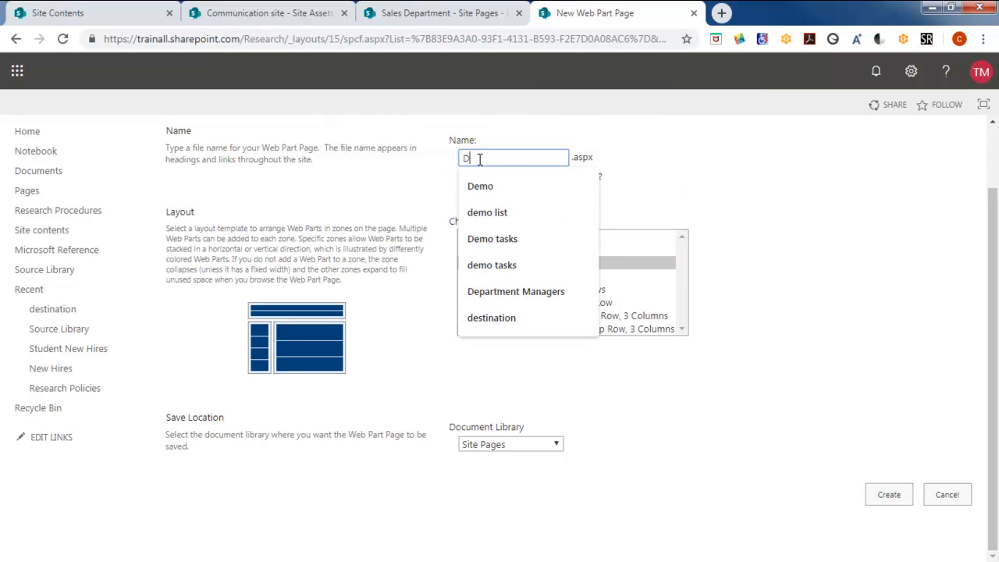
pyautogui.write('dem')
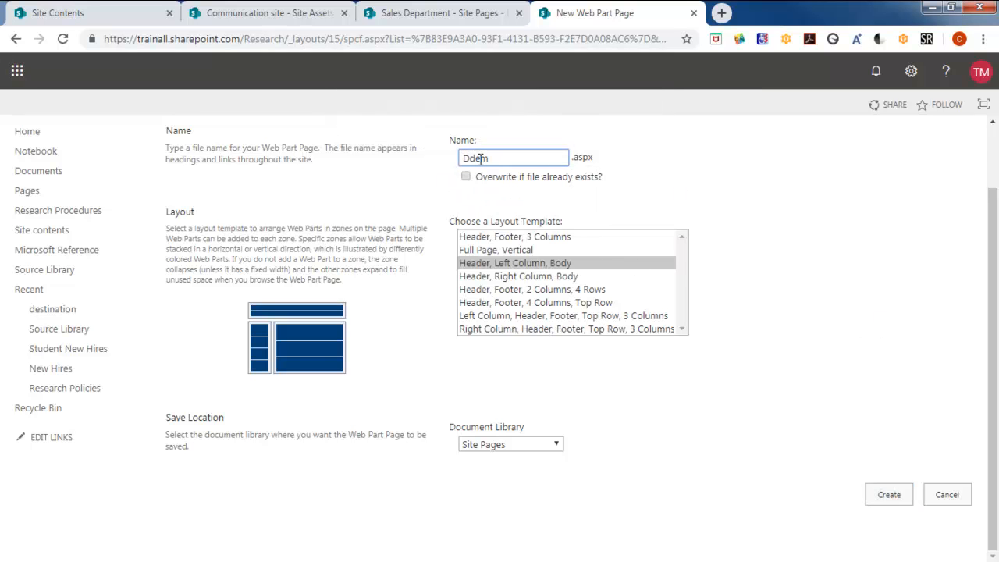
pyautogui.press('BackSpace')
pyautogui.press('BackSpace')
pyautogui.press('BackSpace')
pyautogui.write('emo P')
pyautogui.click(886, 498)
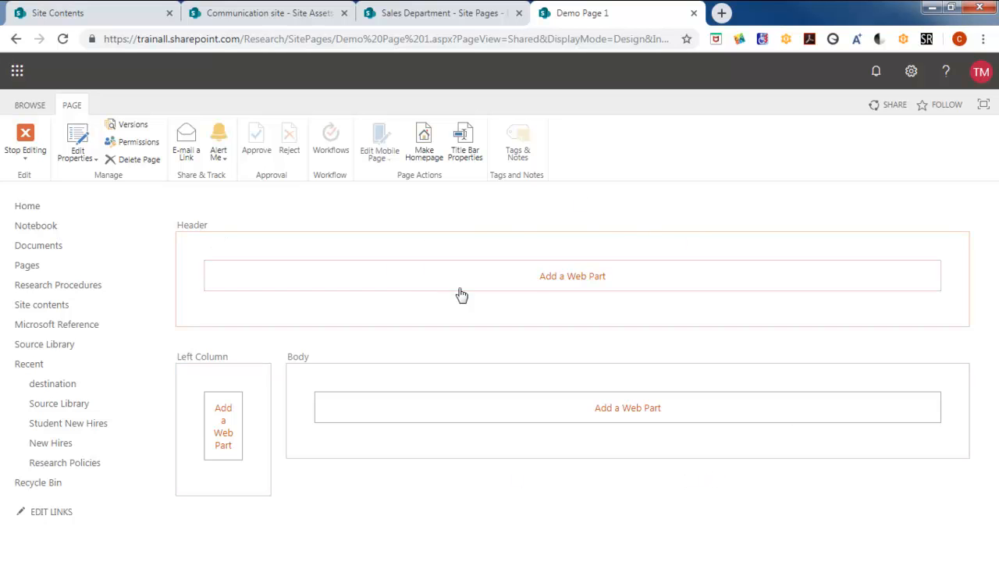
# Compare the Apps and Community web parts and add the What's happening web part to the Header zone
pyautogui.click(567, 282)
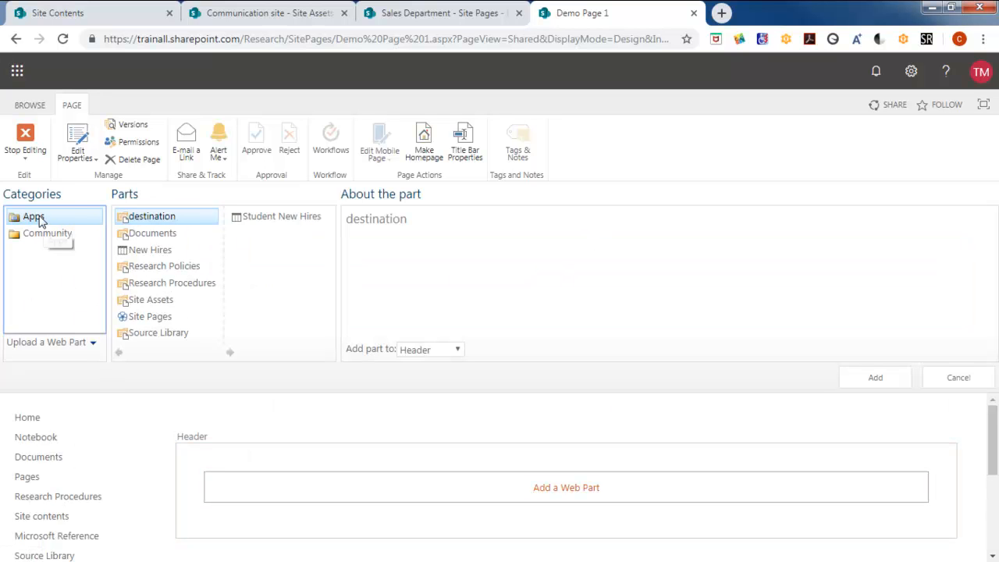
pyautogui.click(41, 236)
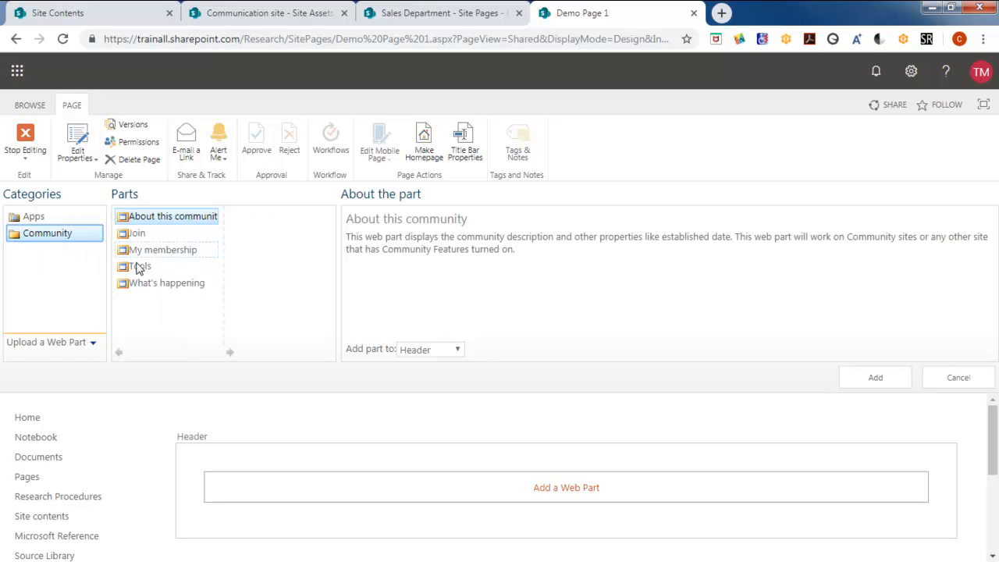
pyautogui.click(39, 221)
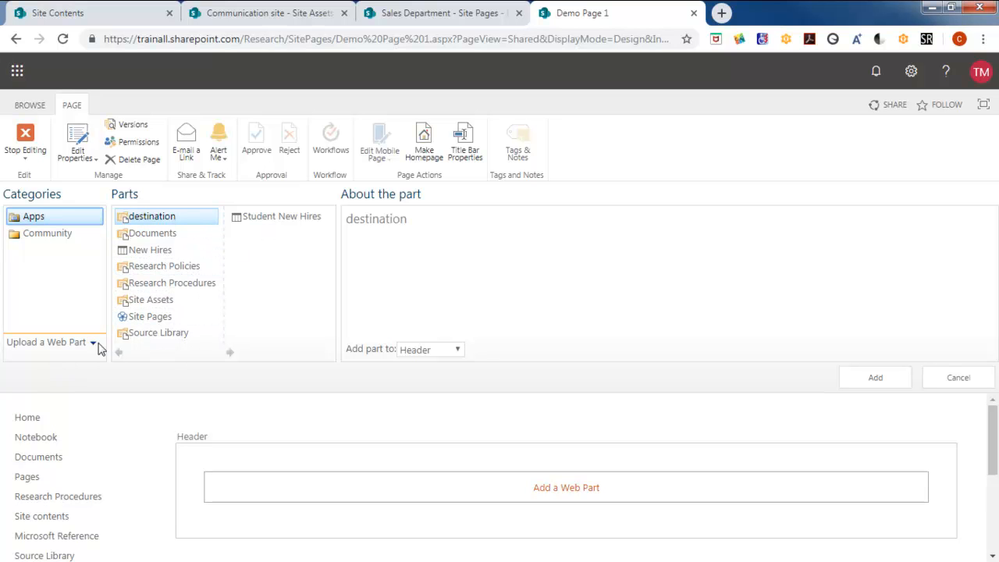
pyautogui.click(66, 233)
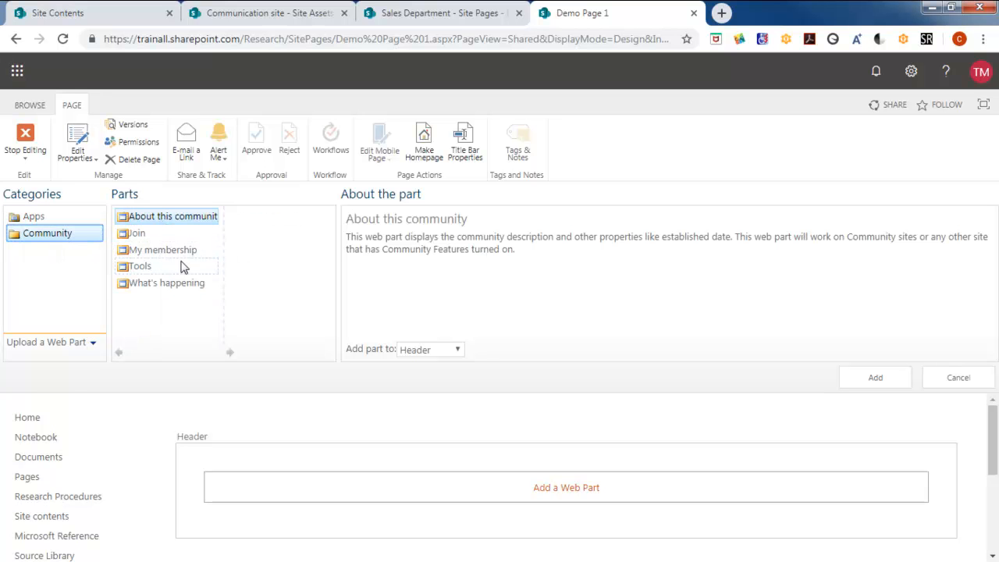
pyautogui.click(164, 287)
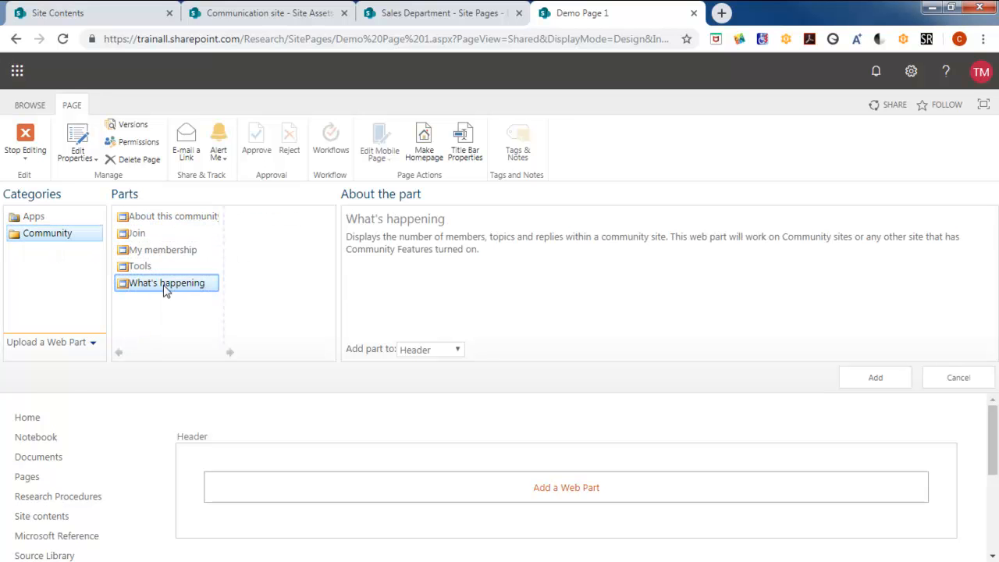
pyautogui.click(868, 381)
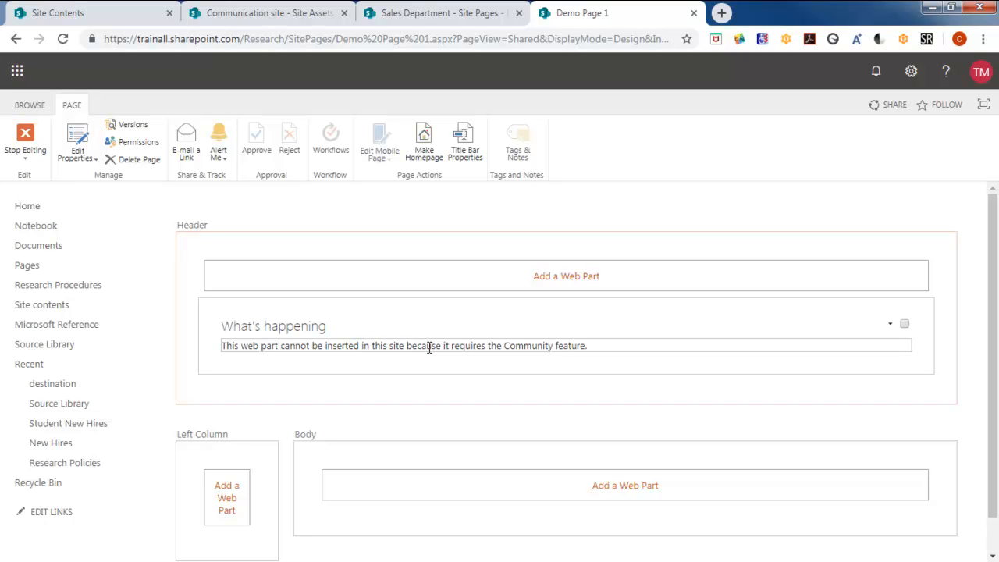
# Delete the What's happening web part from the Header zone
pyautogui.moveTo(465, 346); pyautogui.dragTo(587, 346)
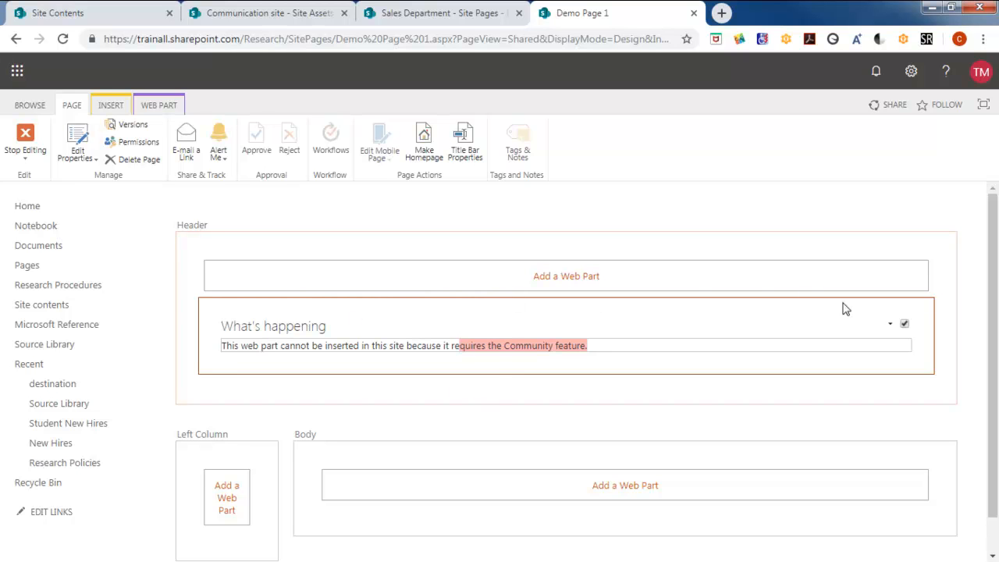
pyautogui.click(892, 327)
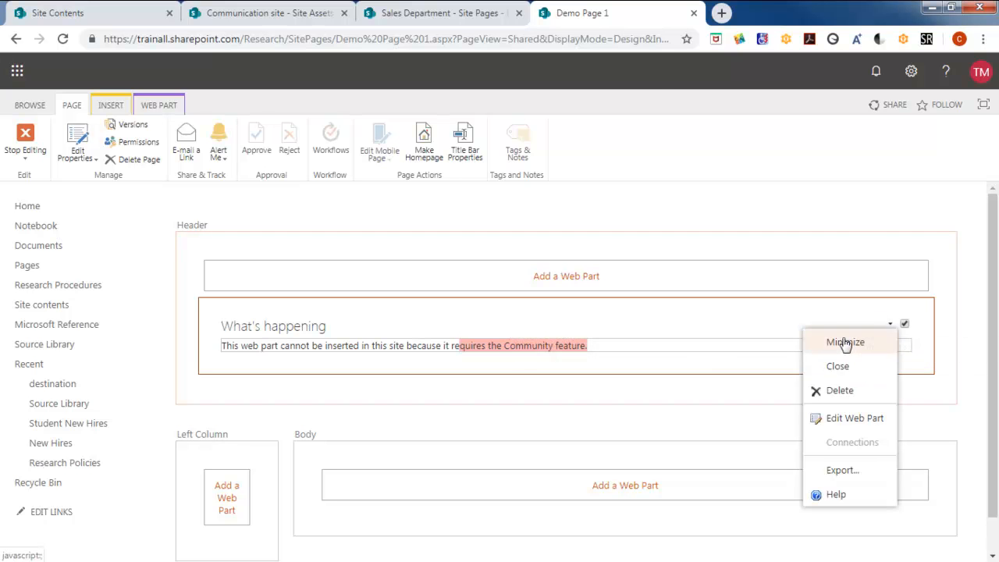
pyautogui.click(835, 393)
# Review the descriptions of the Community web parts and the Apps list for the Header zone without adding any
pyautogui.click(570, 139)
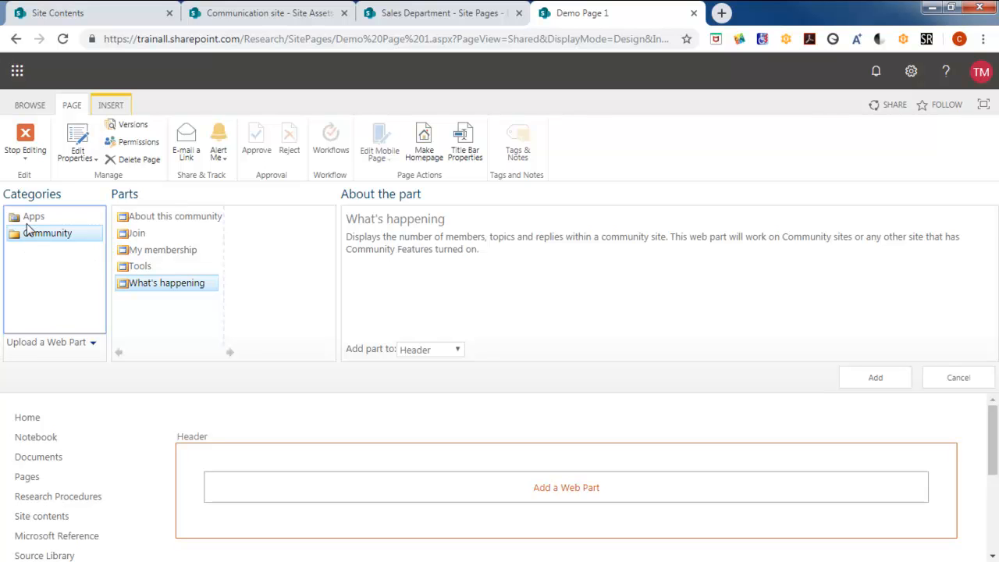
pyautogui.click(131, 218)
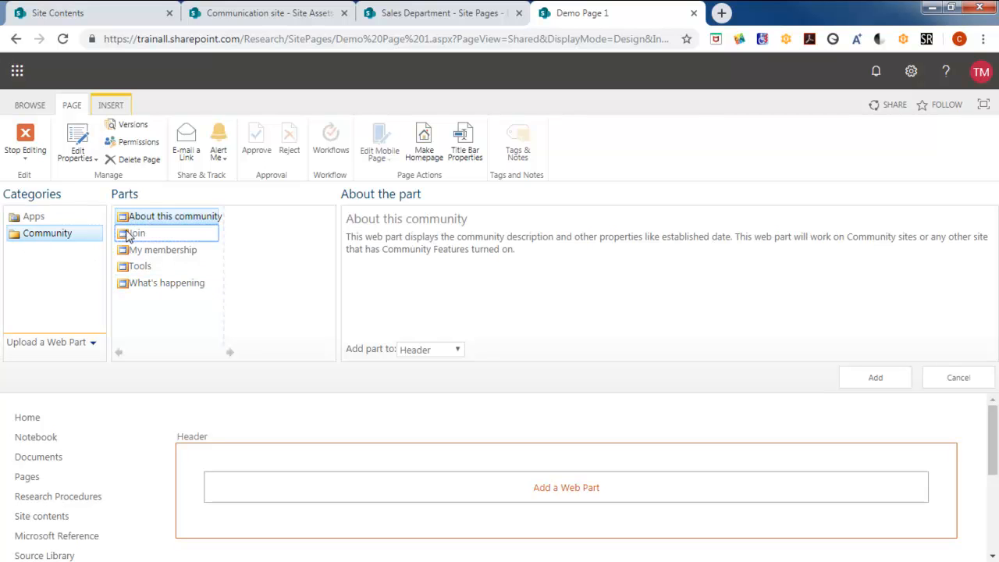
pyautogui.click(173, 250)
pyautogui.click(139, 267)
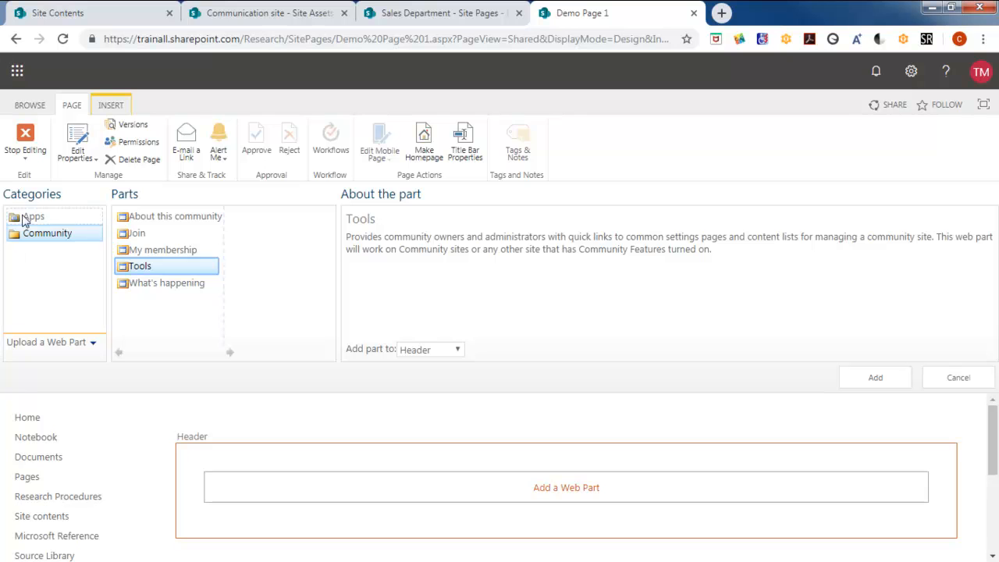
pyautogui.click(84, 221)
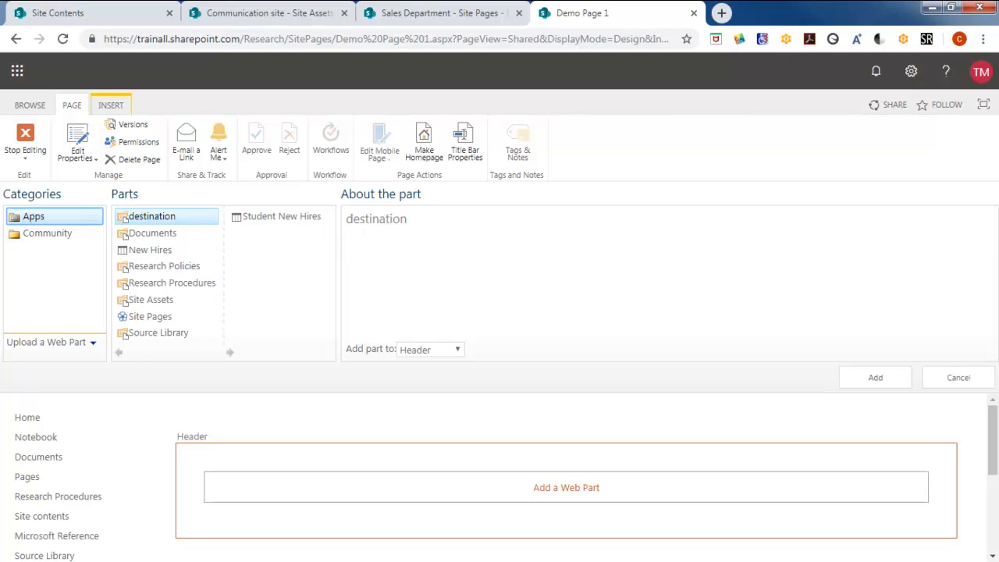
pyautogui.click(959, 378)
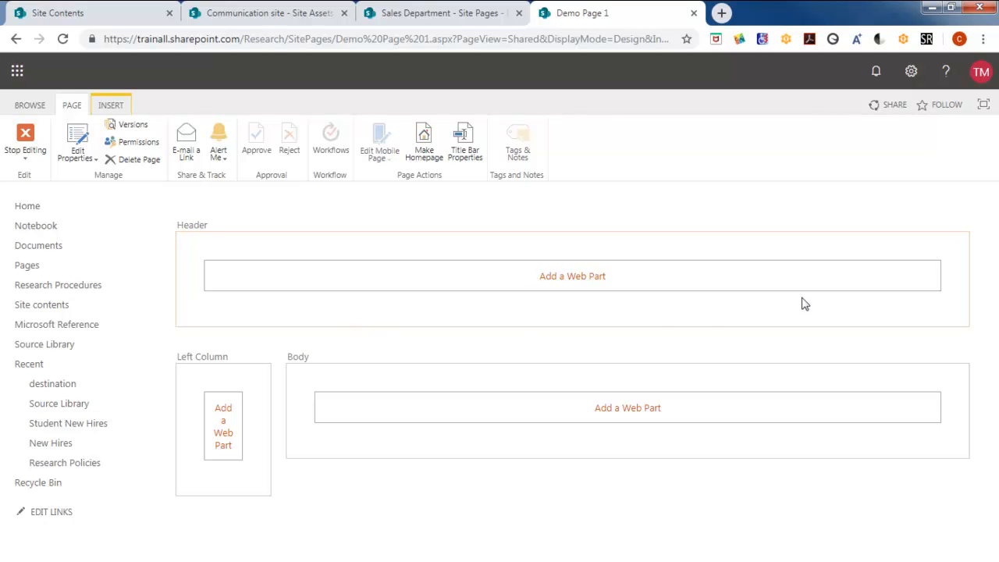
# Check the insert options for page parts and browse the Community web parts again, without inserting one
pyautogui.click(106, 105)
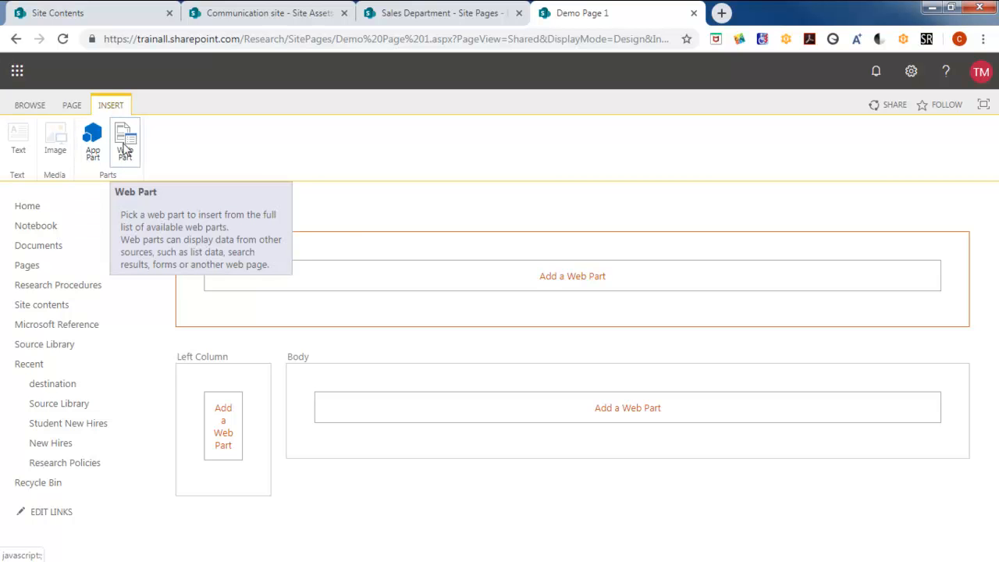
pyautogui.click(125, 150)
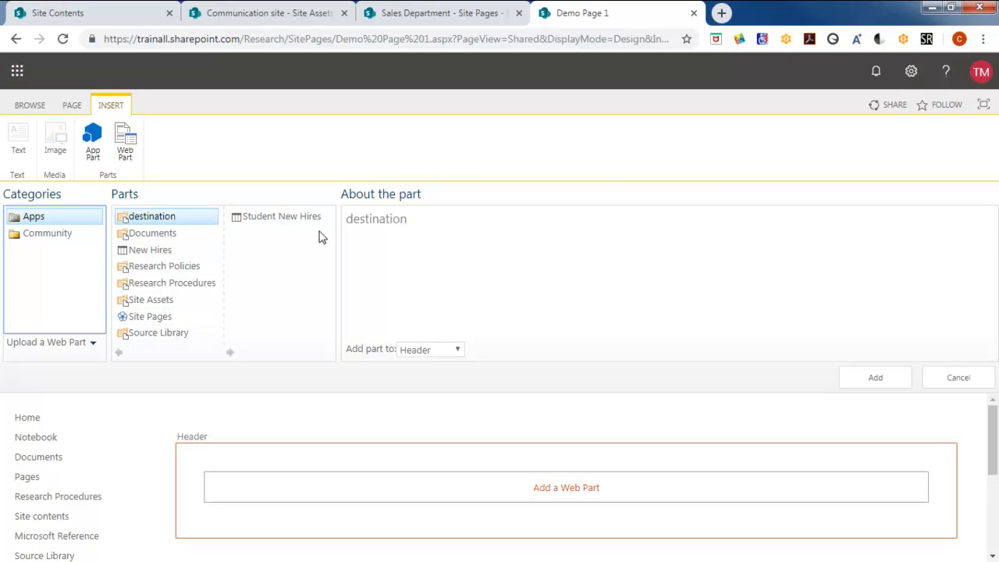
pyautogui.click(76, 236)
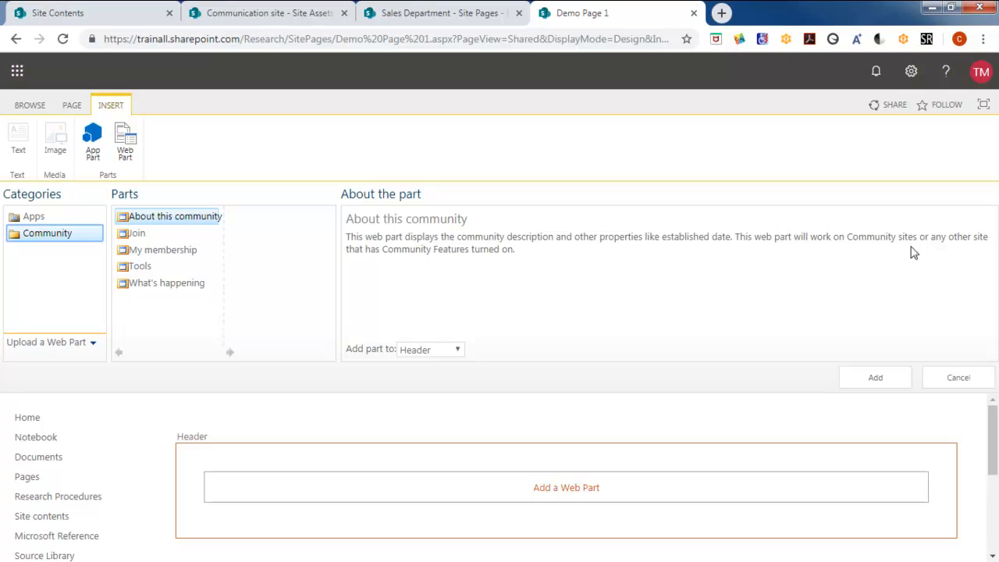
pyautogui.click(957, 377)
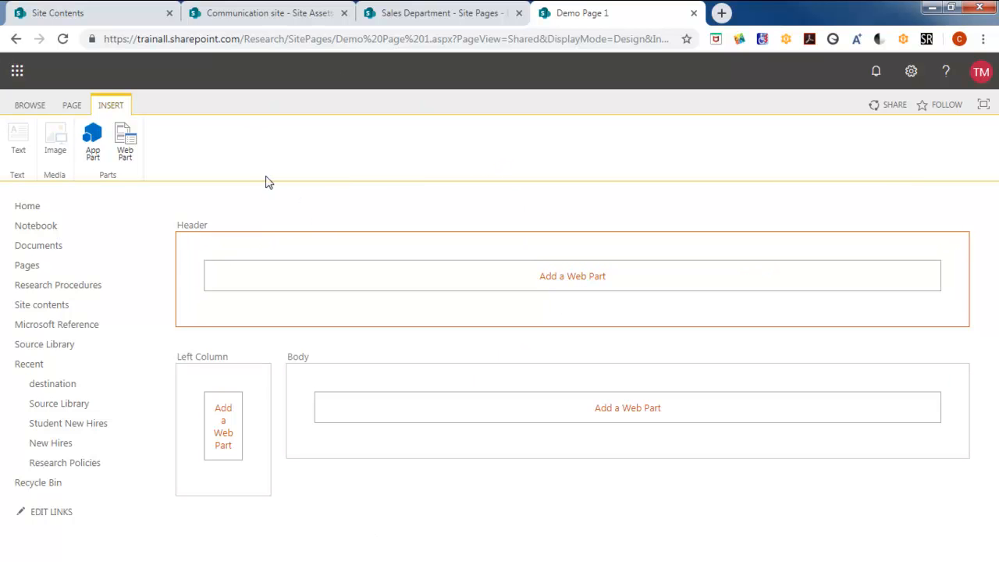
# Check the options for ending page editing, then delete Demo Page 1 to the site Recycle Bin
pyautogui.click(72, 106)
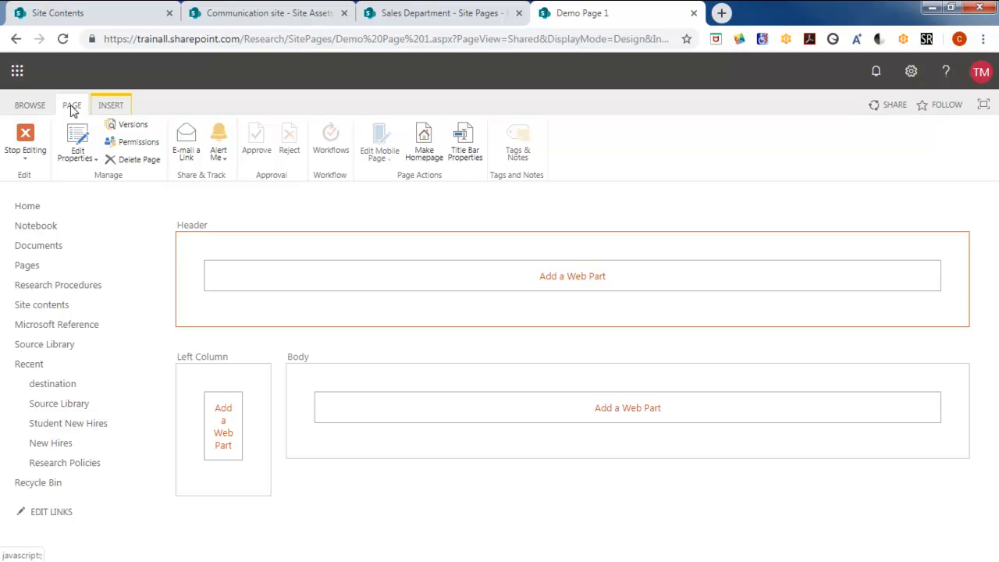
pyautogui.click(24, 159)
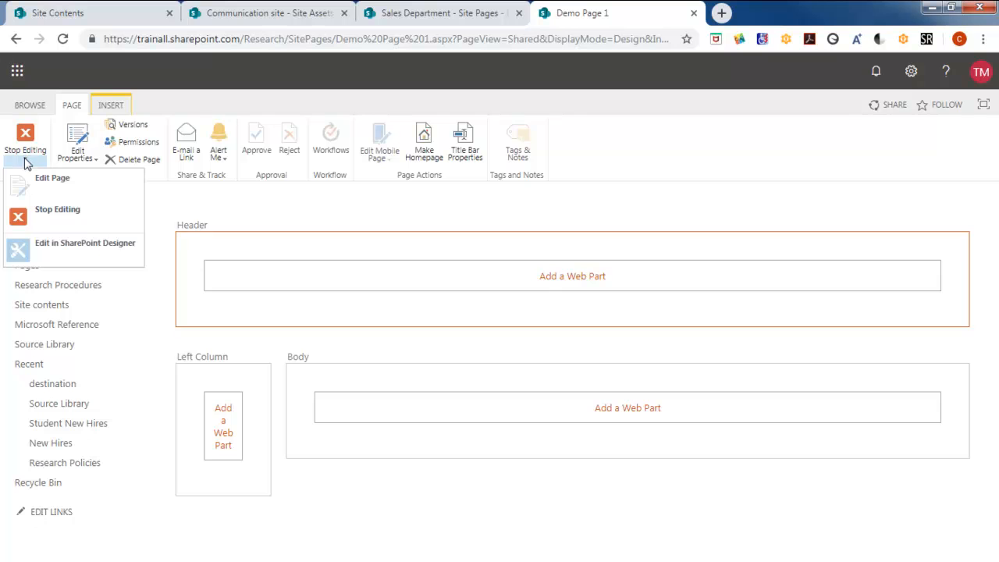
pyautogui.click(146, 159)
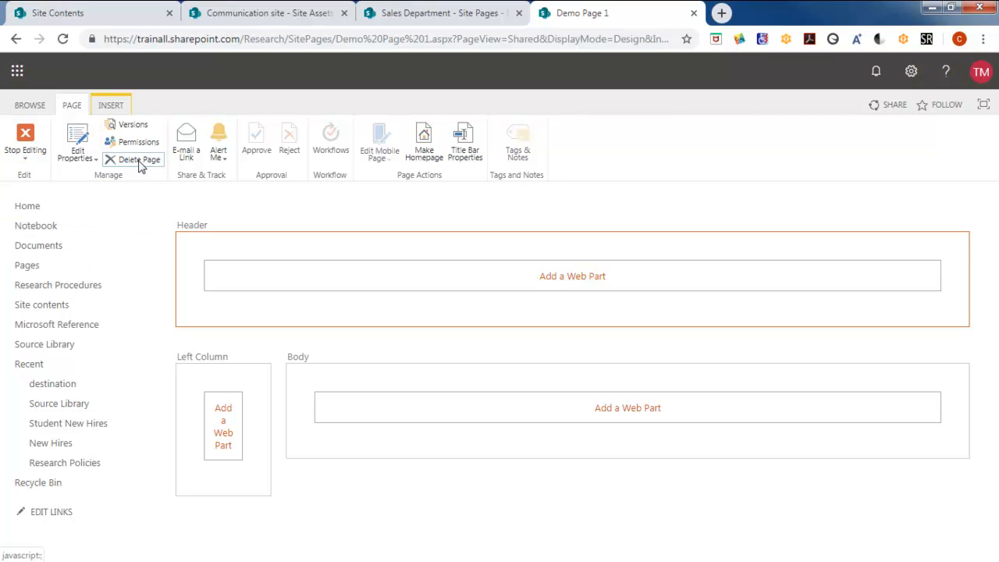
pyautogui.click(142, 161)
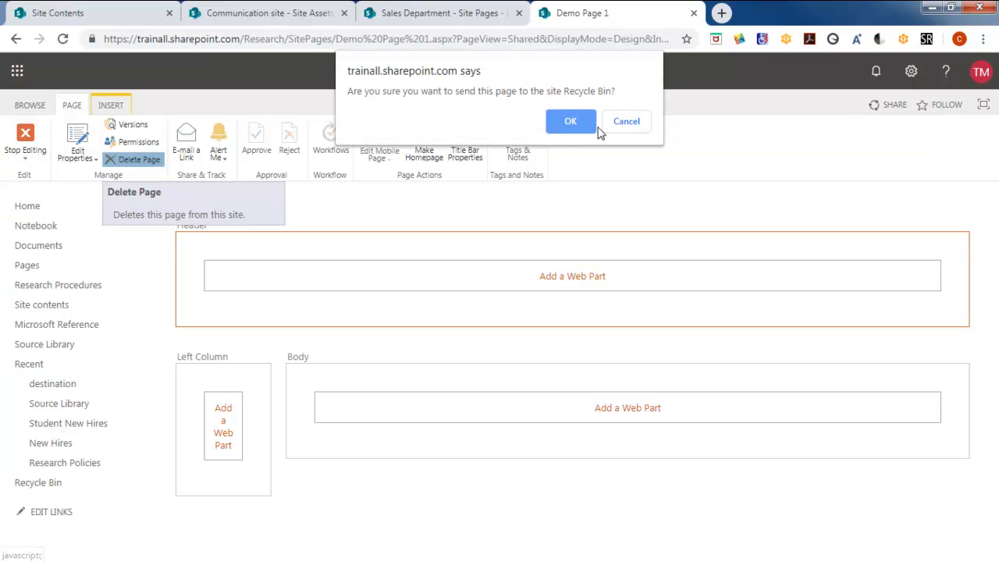
pyautogui.click(579, 124)
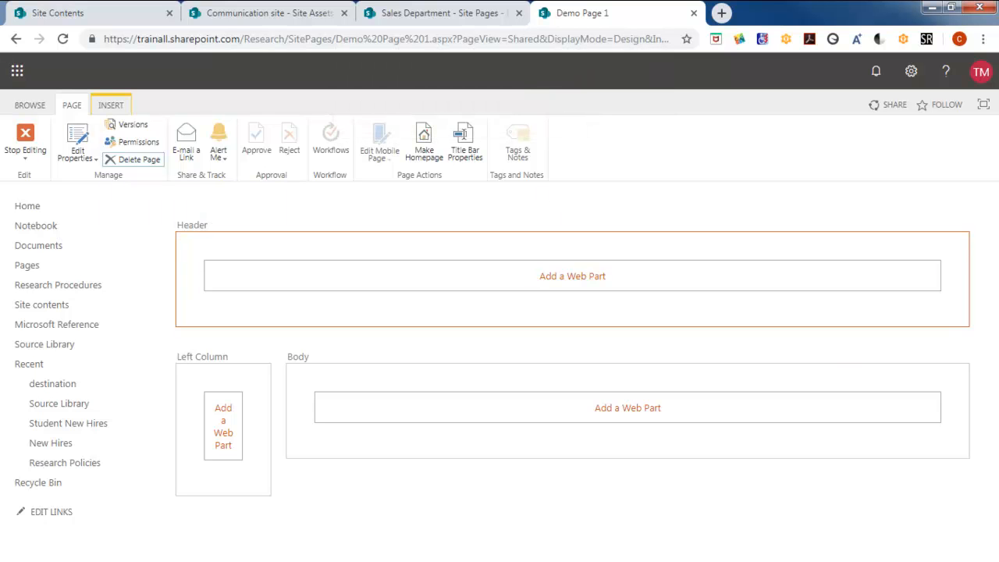